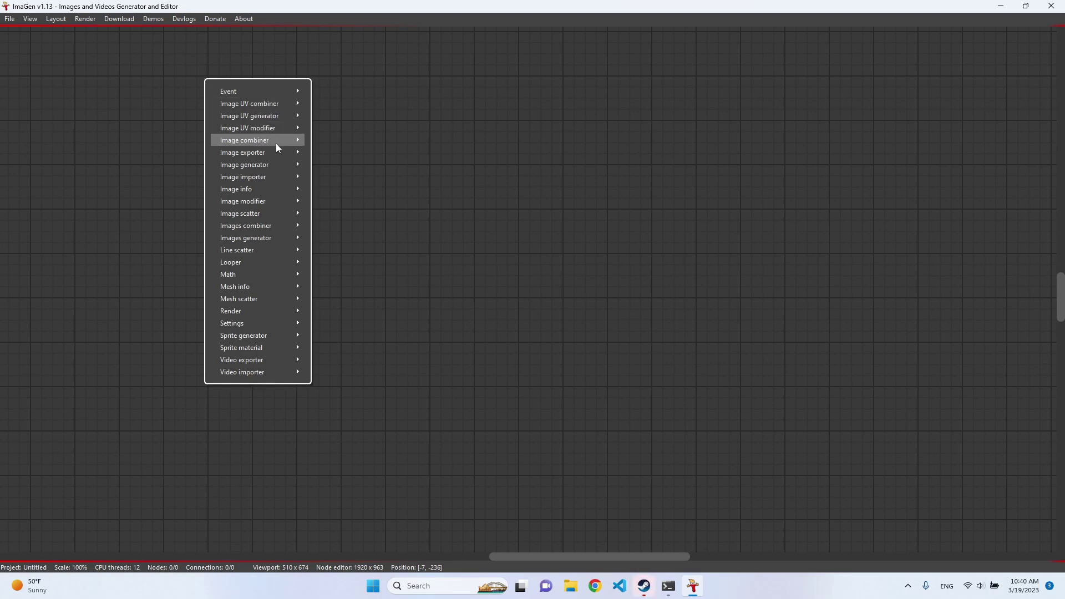
Step: Add a Bricks image generator node and place it at the upper left of the canvas
{"action": "left_click", "coordinate": [269, 165]}
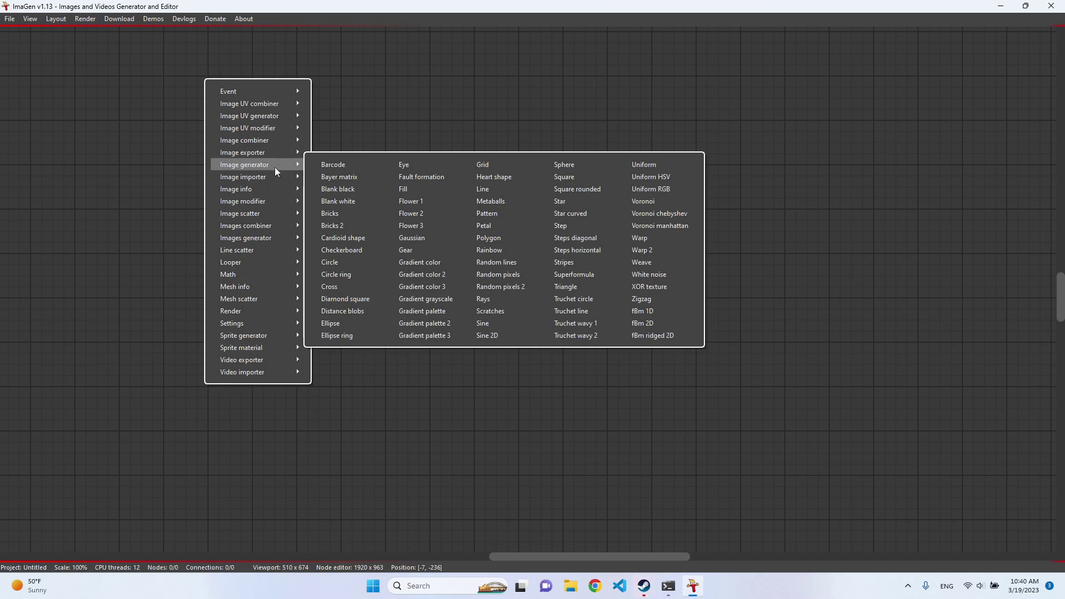
{"action": "left_click", "coordinate": [333, 213]}
{"action": "left_click_drag", "start_coordinate": [318, 212], "coordinate": [150, 193]}
Step: Add a Gradient palette 3 image generator node and place it beside the Bricks node
{"action": "right_click", "coordinate": [312, 74]}
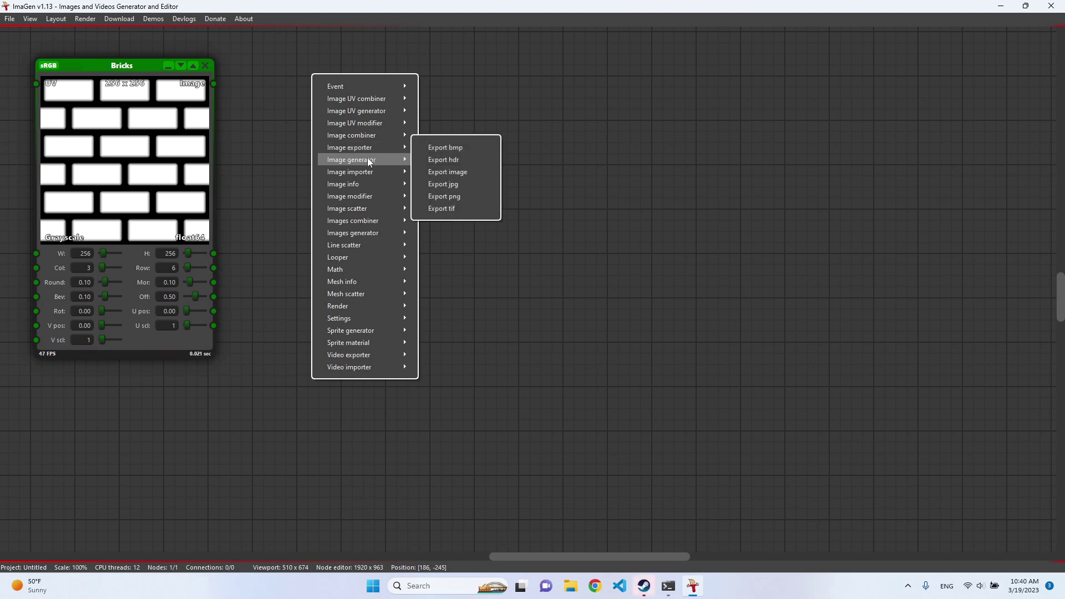
{"action": "mouse_move", "coordinate": [368, 161]}
{"action": "left_click", "coordinate": [522, 328]}
{"action": "left_click_drag", "start_coordinate": [480, 281], "coordinate": [438, 259]}
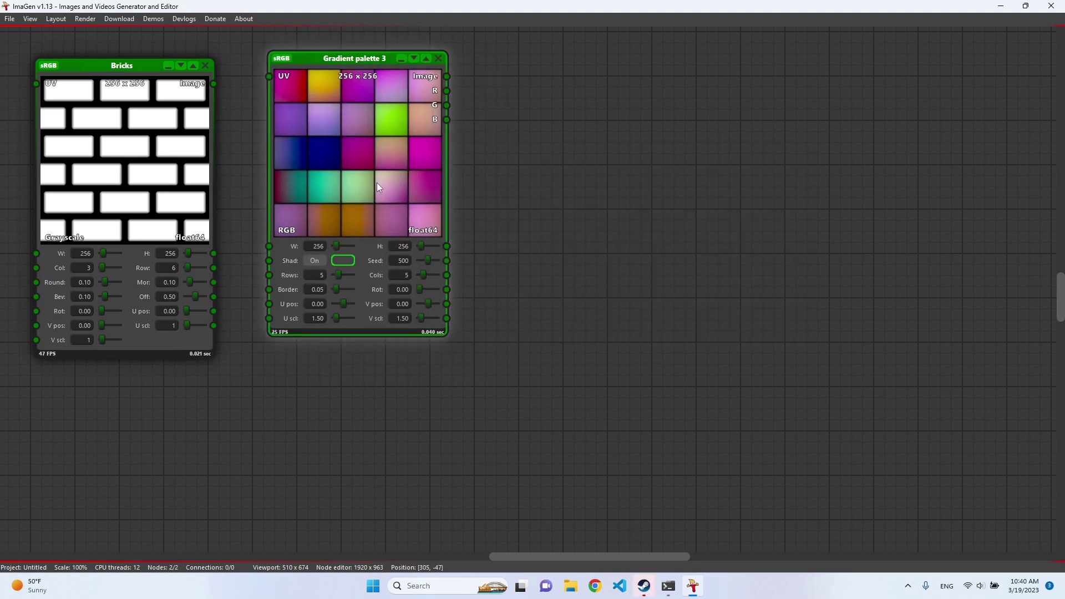
{"action": "left_click_drag", "start_coordinate": [377, 183], "coordinate": [377, 183]}
Step: Add a Metaballs image generator node and place it below the Bricks node
{"action": "right_click", "coordinate": [117, 385]}
{"action": "mouse_move", "coordinate": [187, 166]}
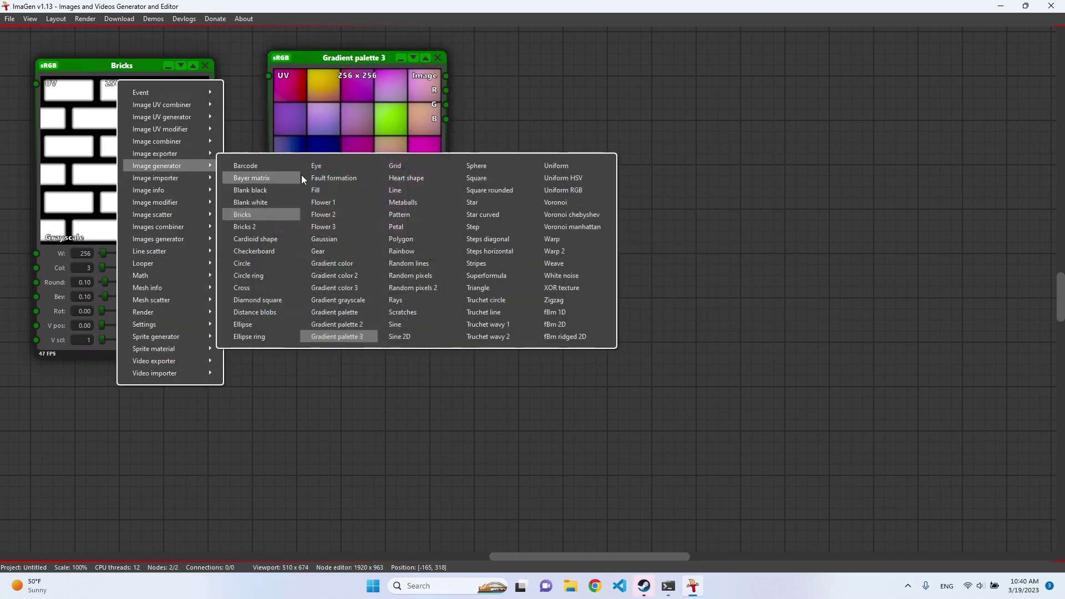
{"action": "left_click", "coordinate": [418, 205]}
{"action": "left_click_drag", "start_coordinate": [203, 464], "coordinate": [125, 465]}
Step: Add a Rays image generator node below the Gradient palette 3 node
{"action": "right_click", "coordinate": [294, 372]}
{"action": "mouse_move", "coordinate": [347, 154]}
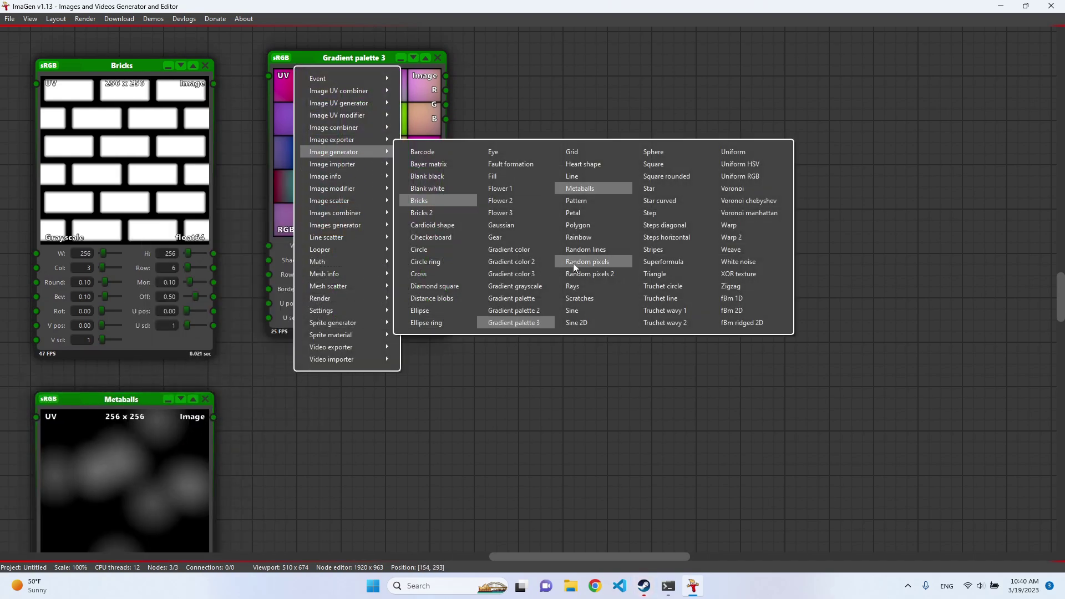
{"action": "left_click", "coordinate": [581, 284]}
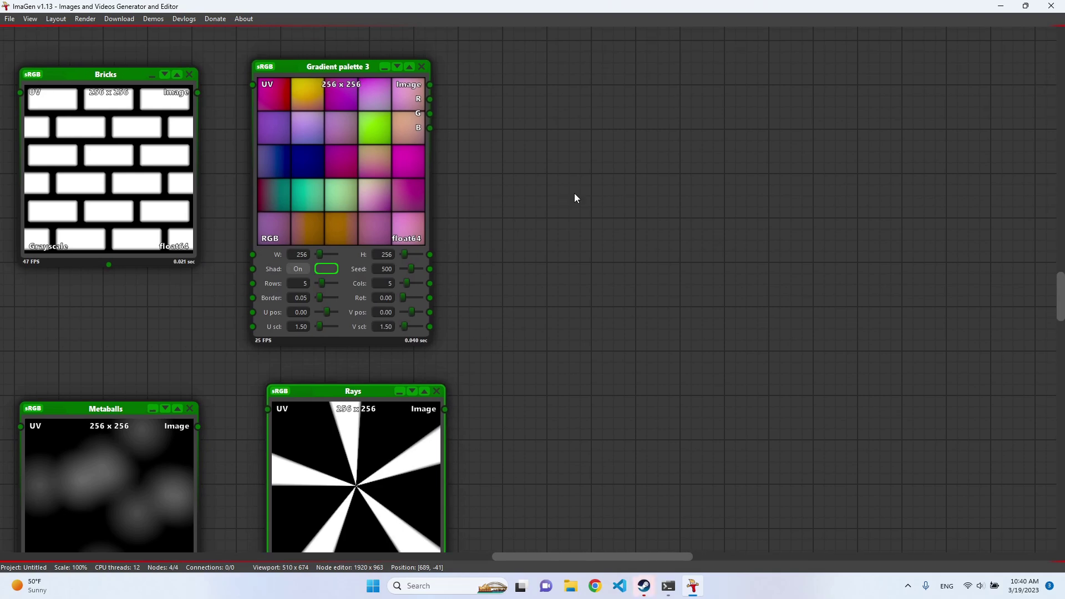
Step: Add a Concatenate 3 image combiner node and connect the Bricks and Gradient palette 3 image outputs to its first two image inputs
{"action": "right_click", "coordinate": [556, 126]}
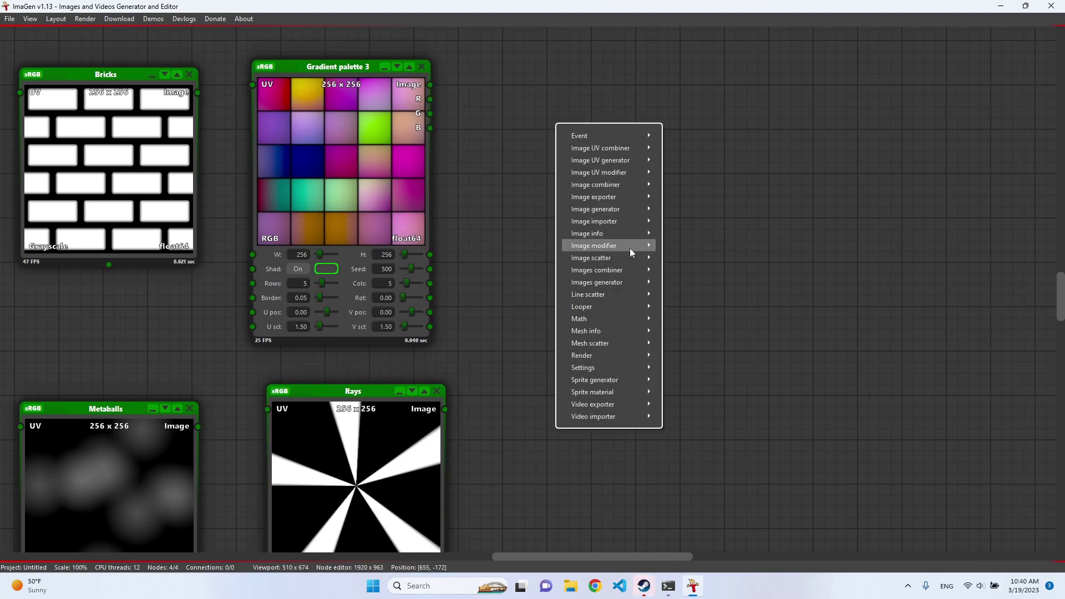
{"action": "mouse_move", "coordinate": [629, 190]}
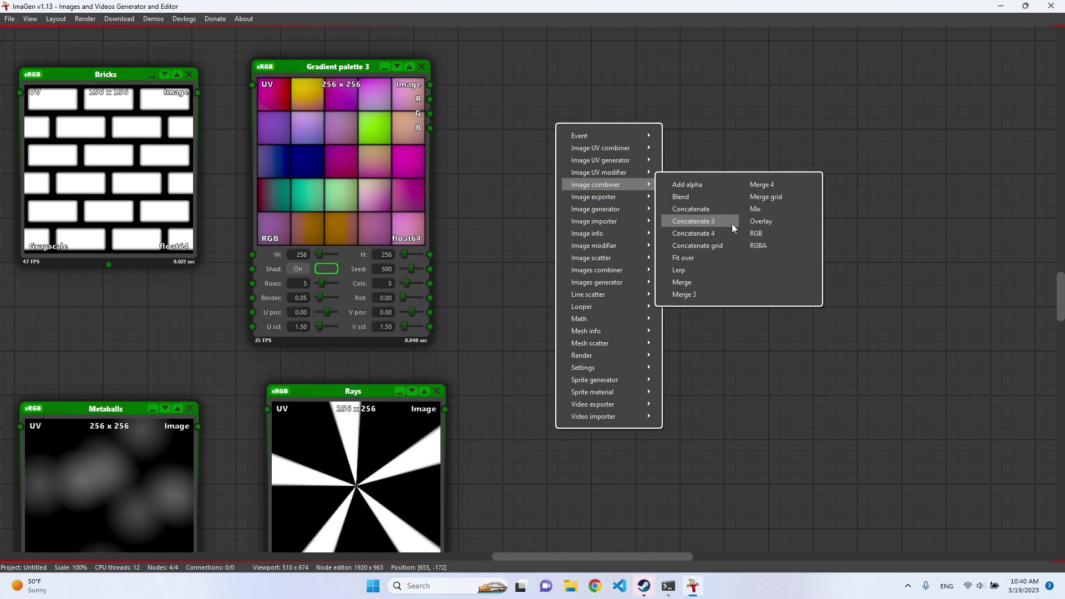
{"action": "left_click", "coordinate": [708, 226]}
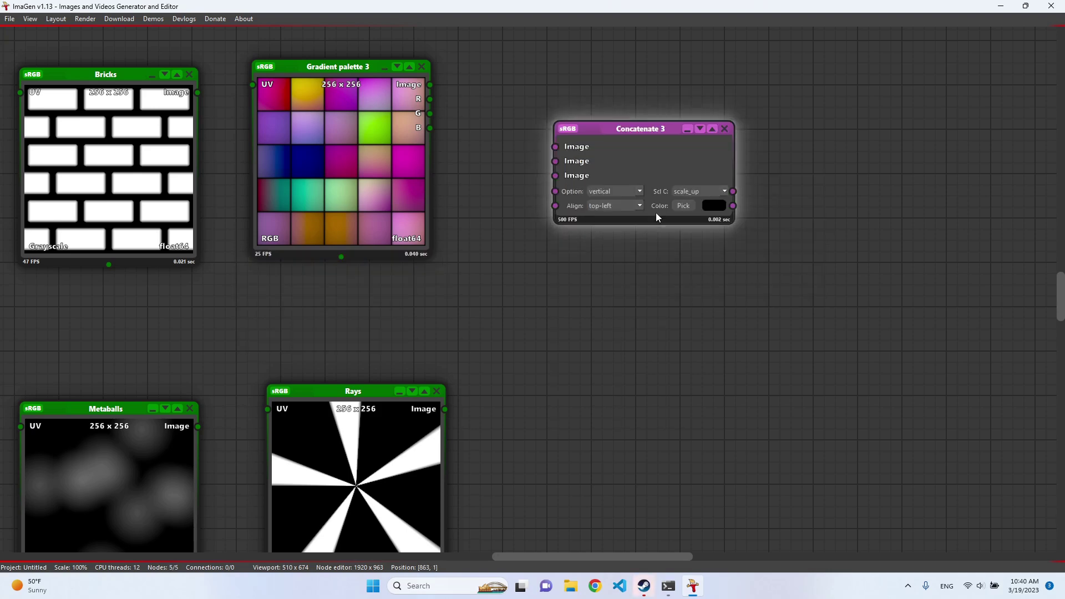
{"action": "left_click_drag", "start_coordinate": [583, 106], "coordinate": [427, 87]}
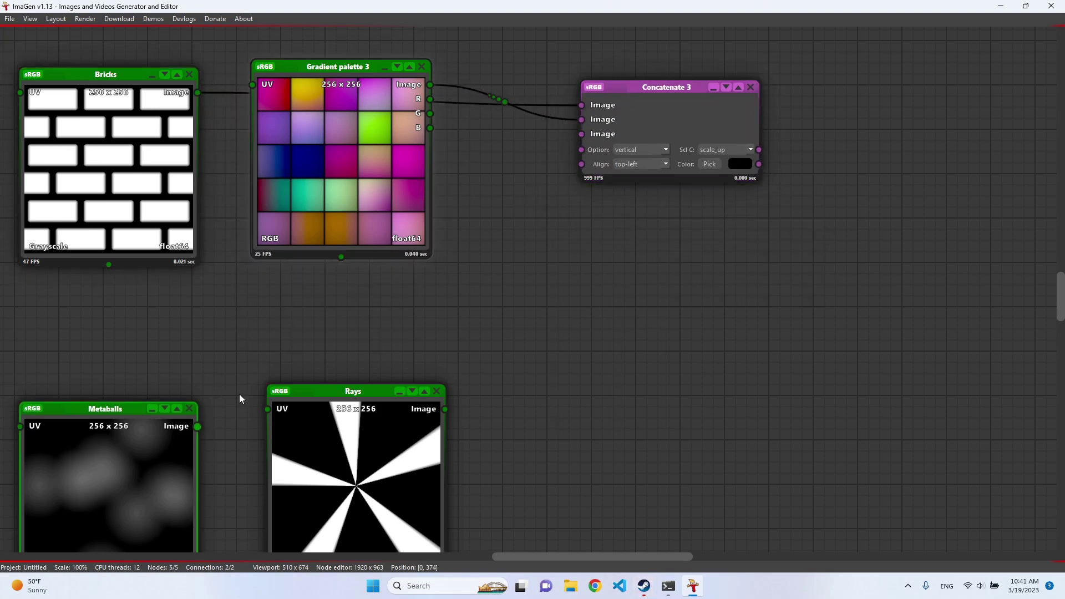
Step: Connect the Metaballs image to the third input of Concatenate 3 and set the node's Option to horizontal
{"action": "left_click_drag", "start_coordinate": [198, 427], "coordinate": [581, 134]}
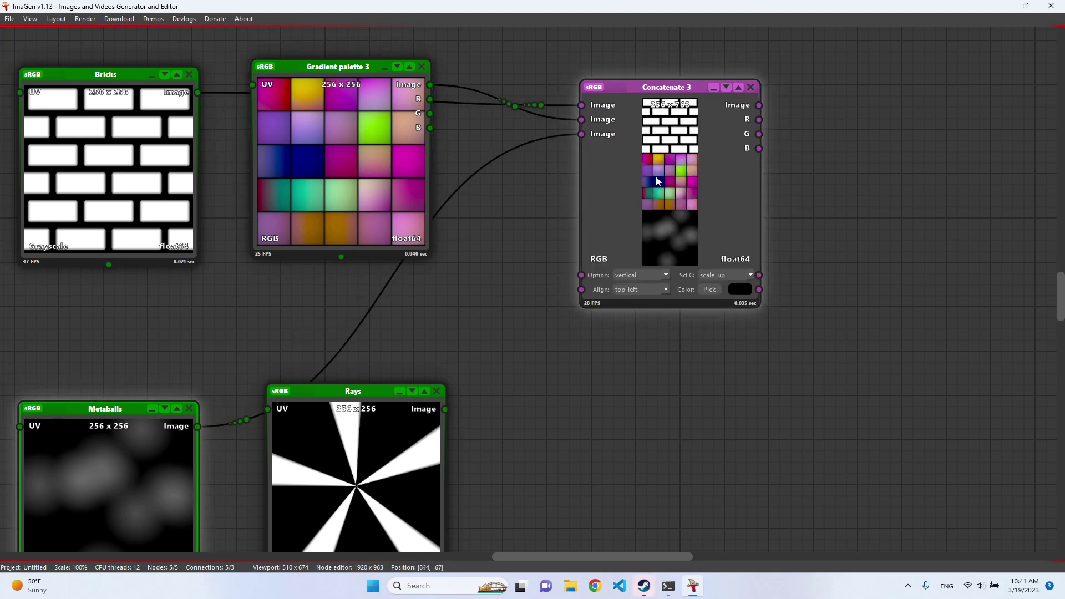
{"action": "left_click", "coordinate": [624, 258]}
{"action": "left_click", "coordinate": [600, 279]}
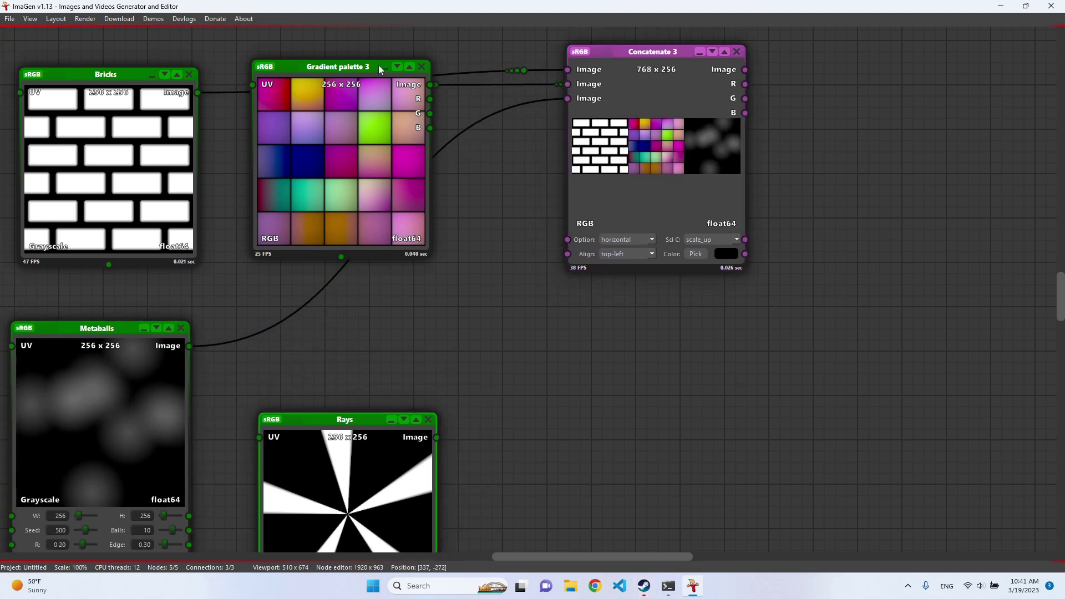
Step: Set the Gradient palette 3 node's width to 350 and the Bricks node's height to 500
{"action": "mouse_move", "coordinate": [378, 65]}
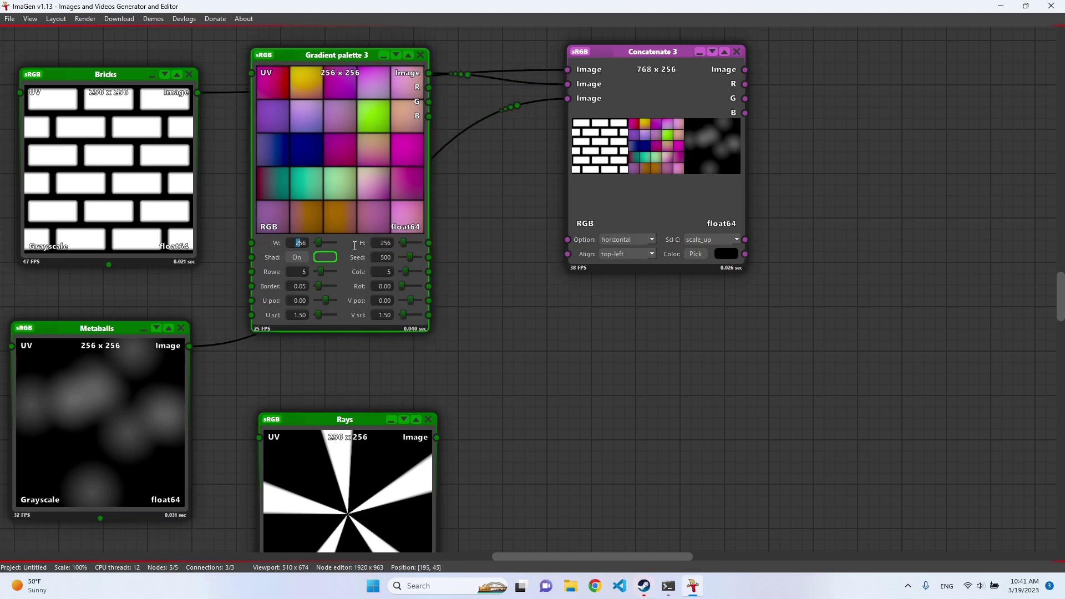
{"action": "type", "text": "350"}
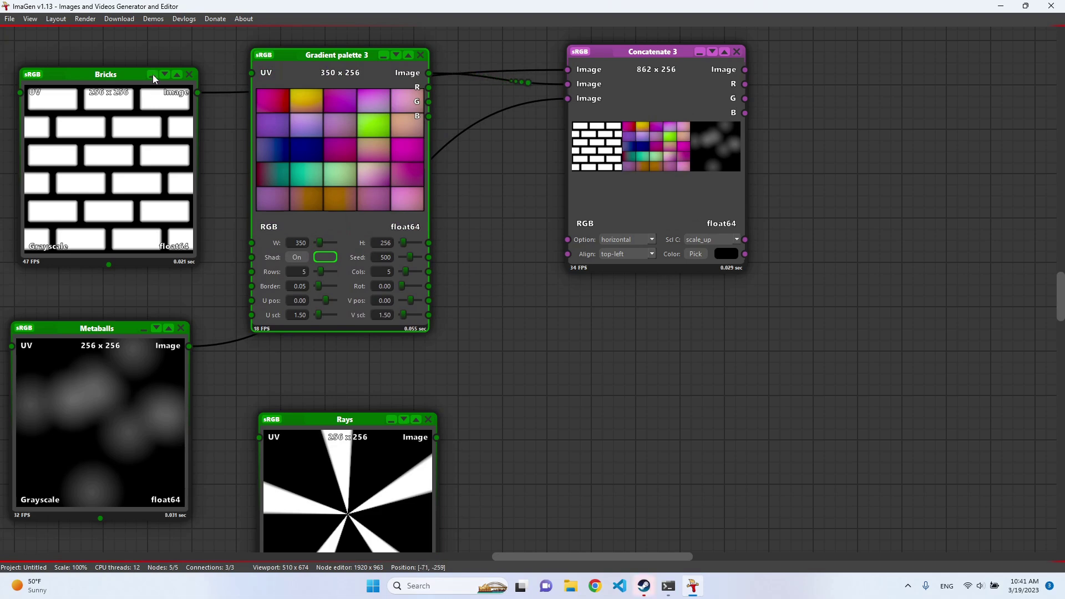
{"action": "mouse_move", "coordinate": [152, 74]}
{"action": "double_click", "coordinate": [151, 264]}
{"action": "type", "text": "500"}
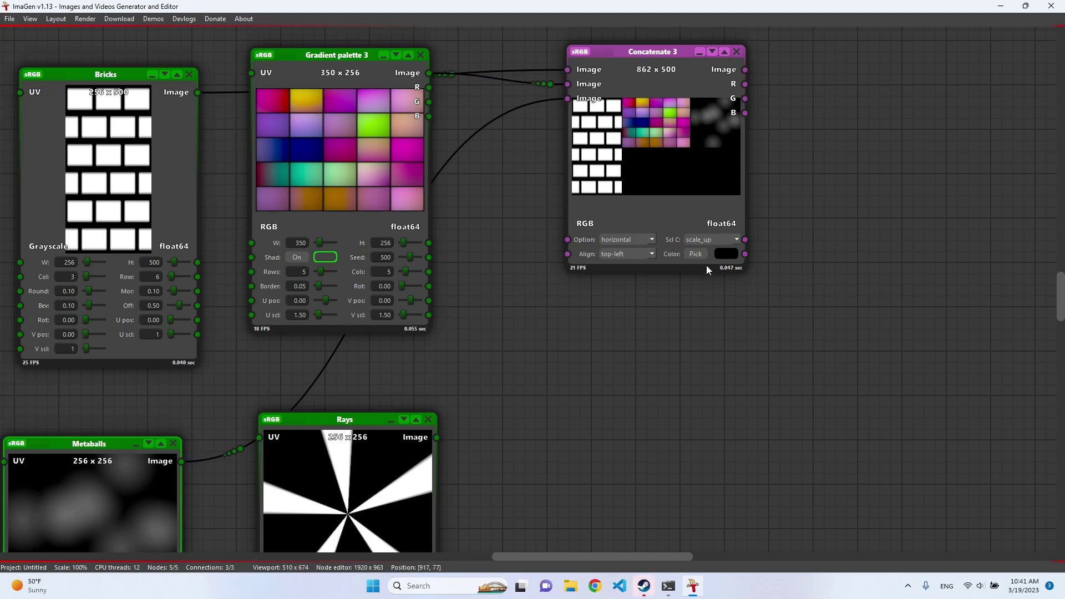
Step: Set the Concatenate 3 node's fill color to yellow
{"action": "left_click", "coordinate": [696, 253]}
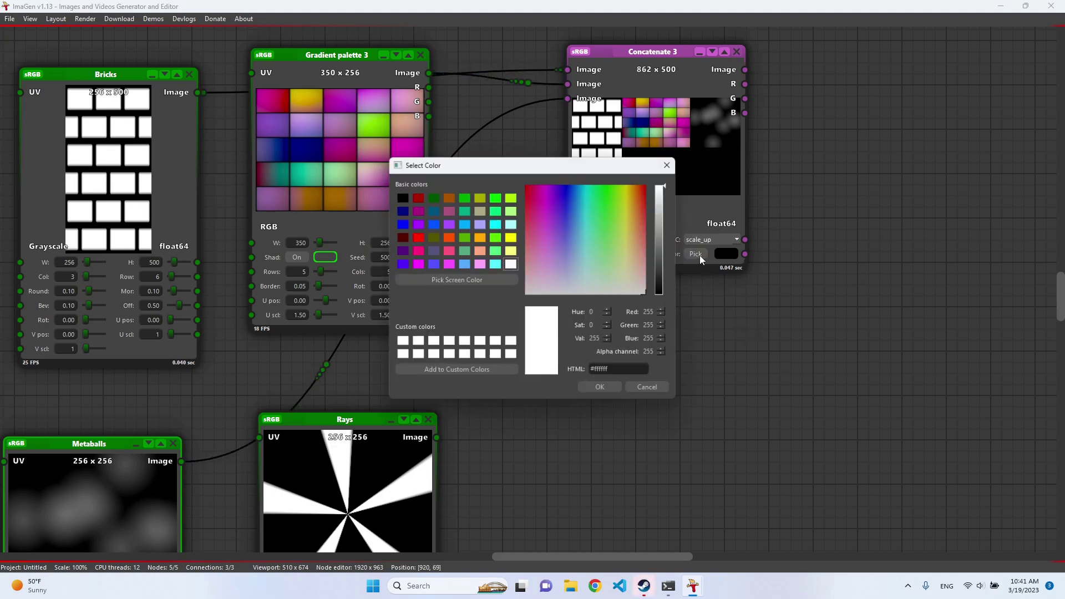
{"action": "left_click", "coordinate": [511, 238]}
{"action": "left_click", "coordinate": [601, 388]}
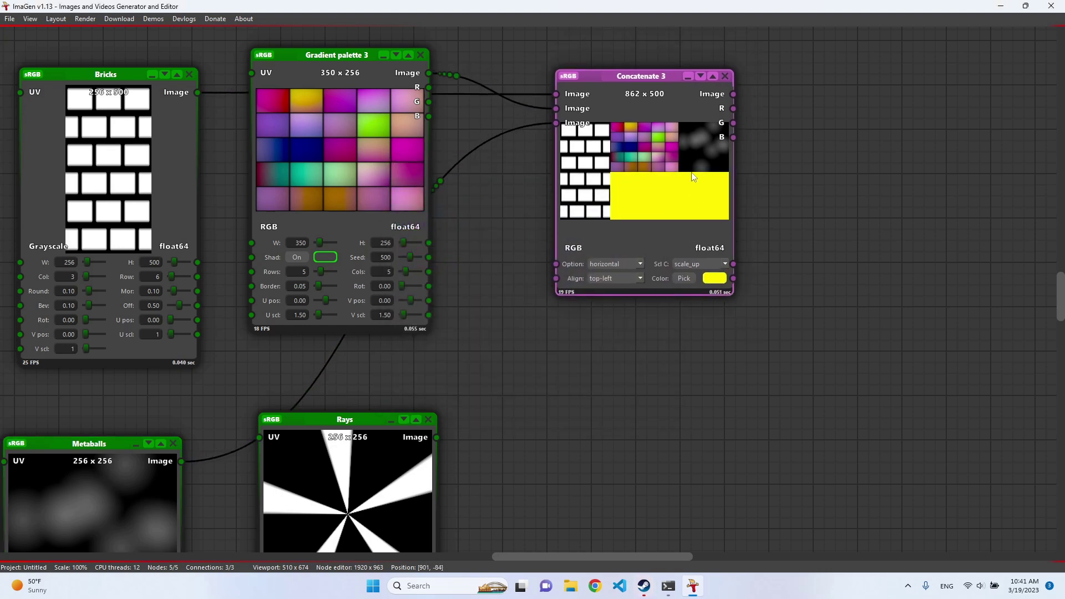
Step: Set the Concatenate 3 node's Option to vertical and its channel scaling to scale_down
{"action": "left_click", "coordinate": [614, 256]}
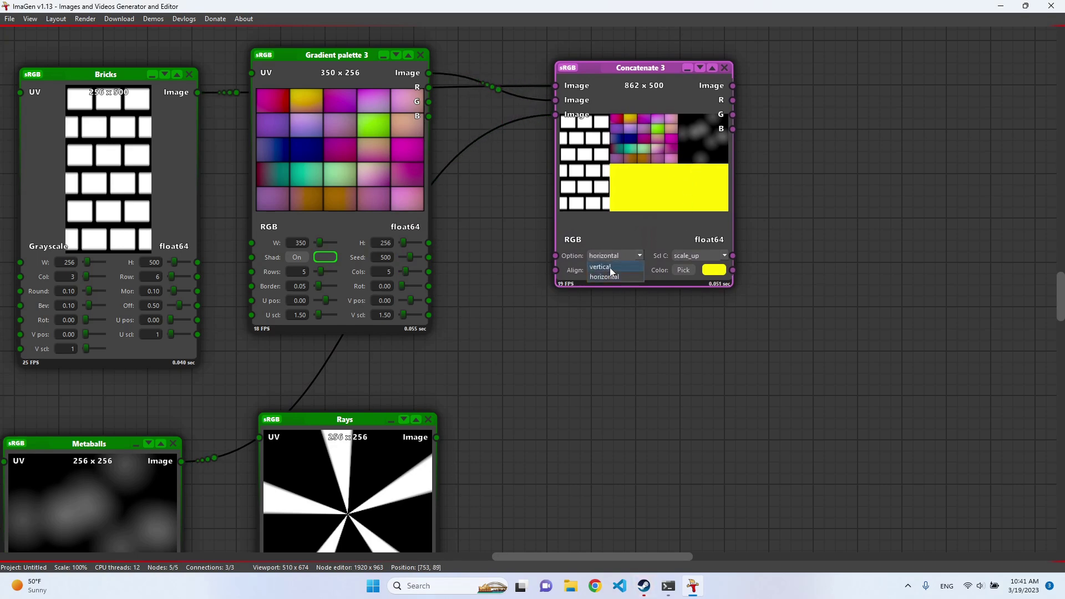
{"action": "left_click", "coordinate": [611, 272]}
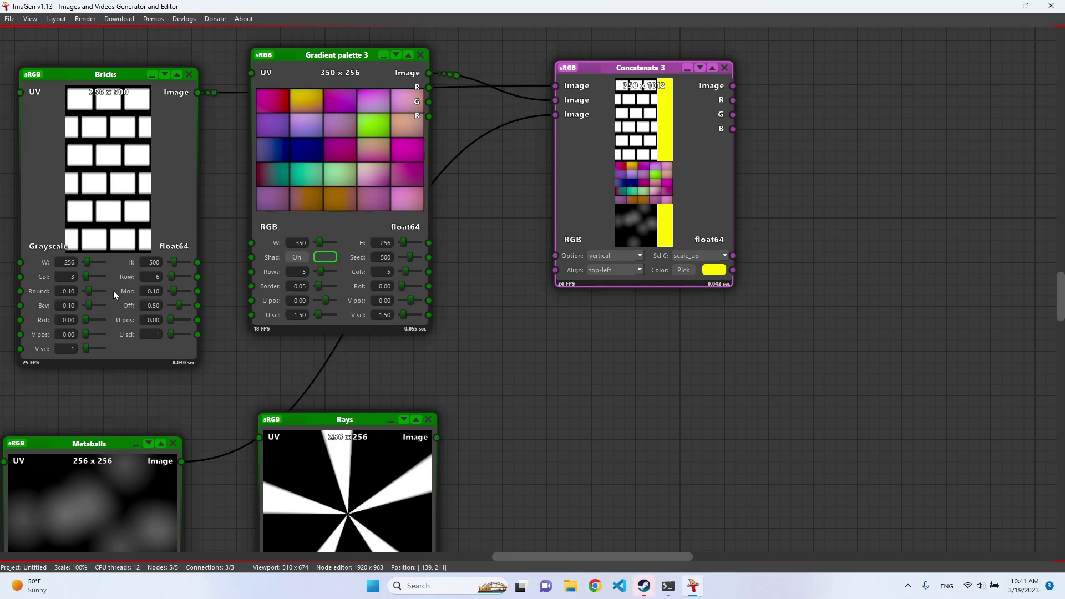
{"action": "left_click", "coordinate": [693, 256]}
{"action": "left_click", "coordinate": [691, 267]}
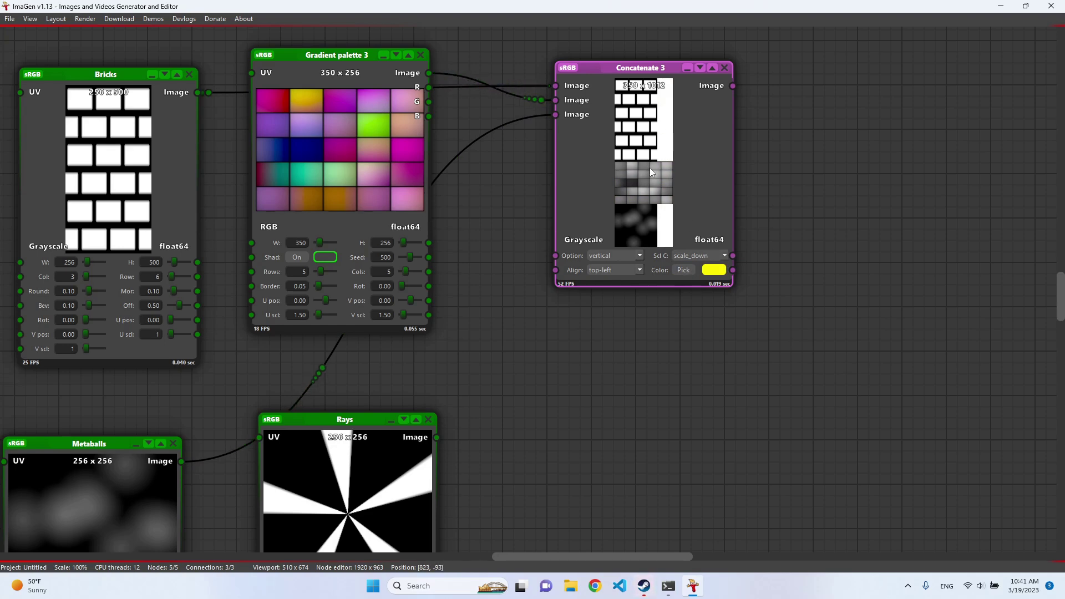
Step: Return the Concatenate 3 channel scaling to scale_up and set its alignment to top-right
{"action": "left_click", "coordinate": [697, 258]}
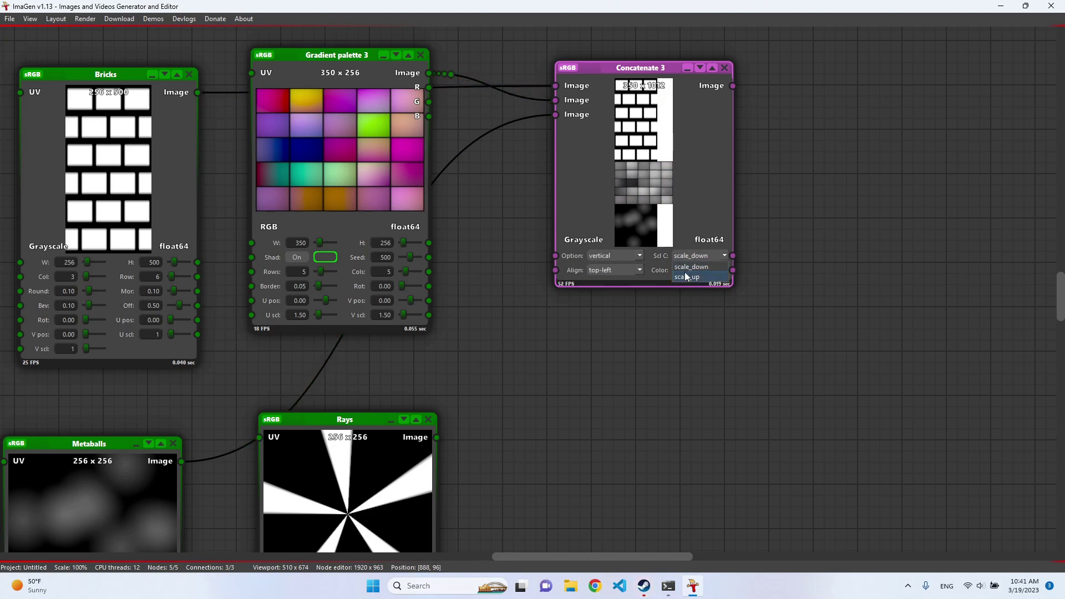
{"action": "left_click", "coordinate": [691, 266]}
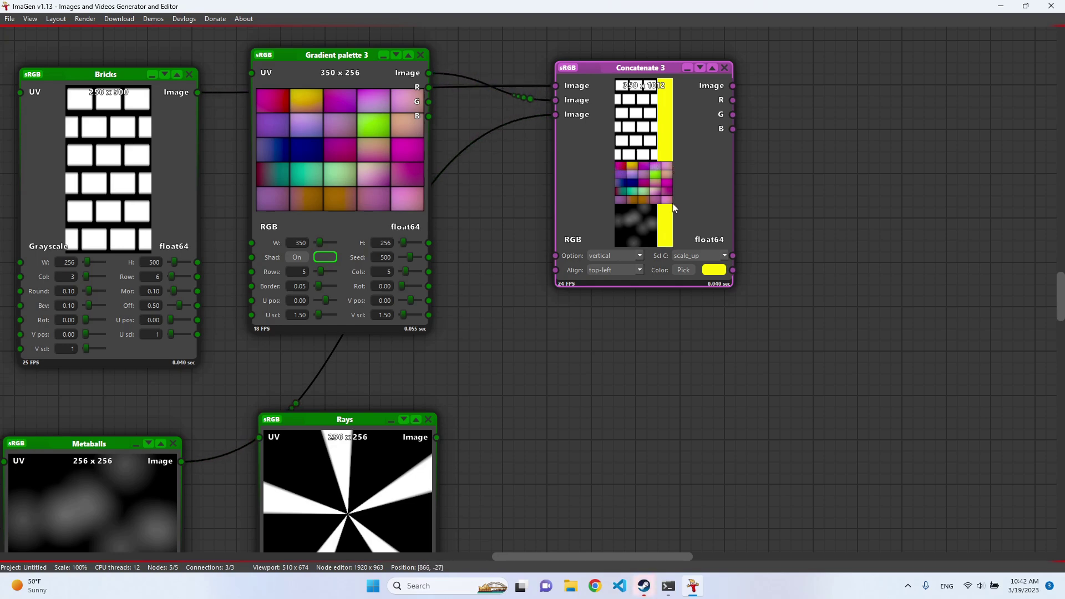
{"action": "left_click", "coordinate": [604, 272]}
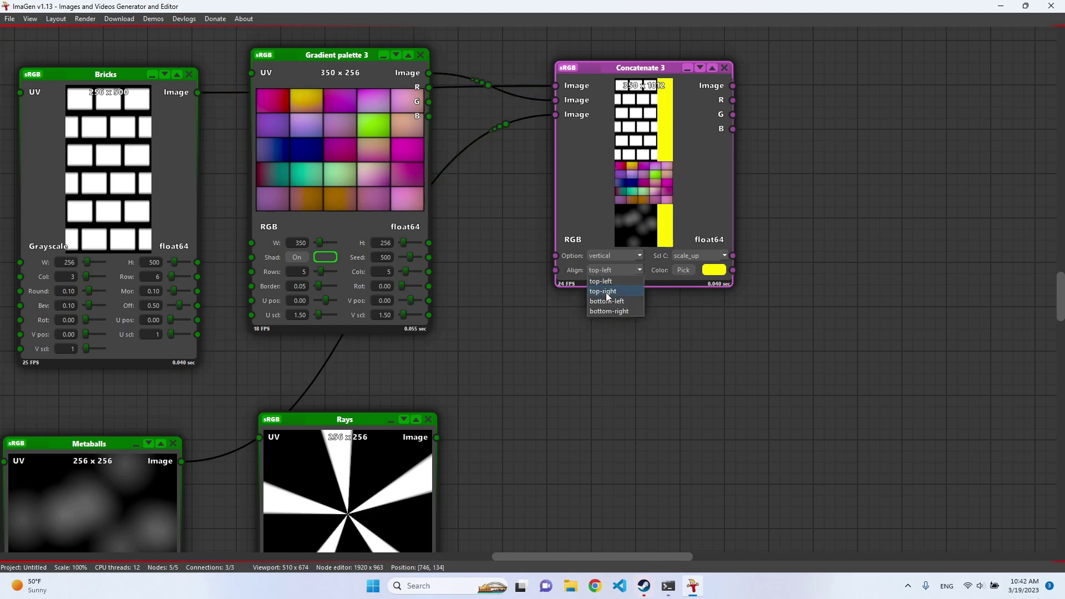
{"action": "left_click", "coordinate": [606, 291]}
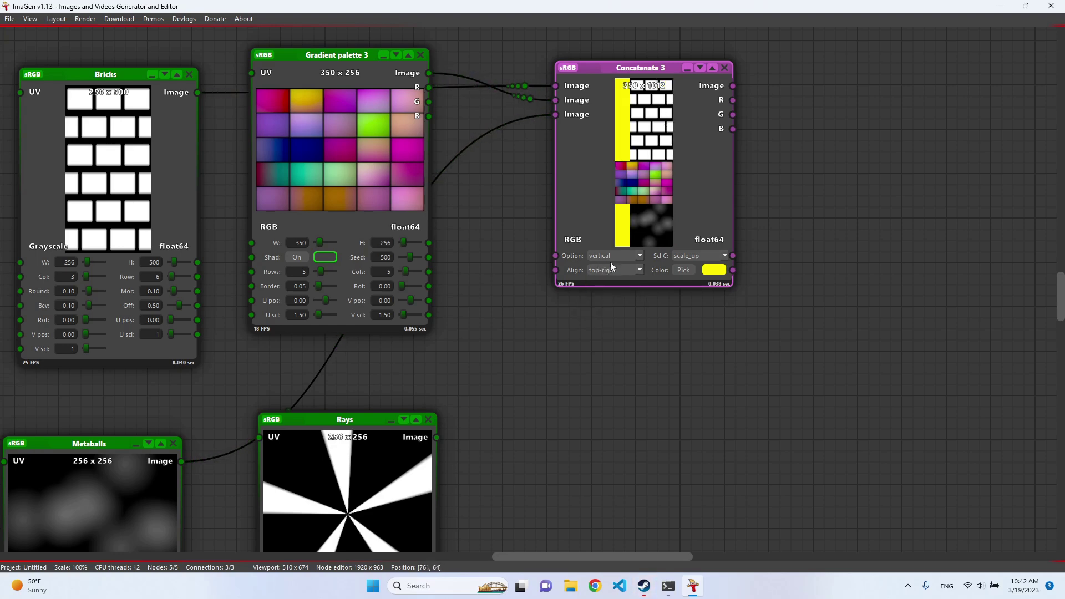
Step: Set Concatenate 3 back to horizontal and try the bottom-left and bottom-right alignments
{"action": "left_click", "coordinate": [613, 270]}
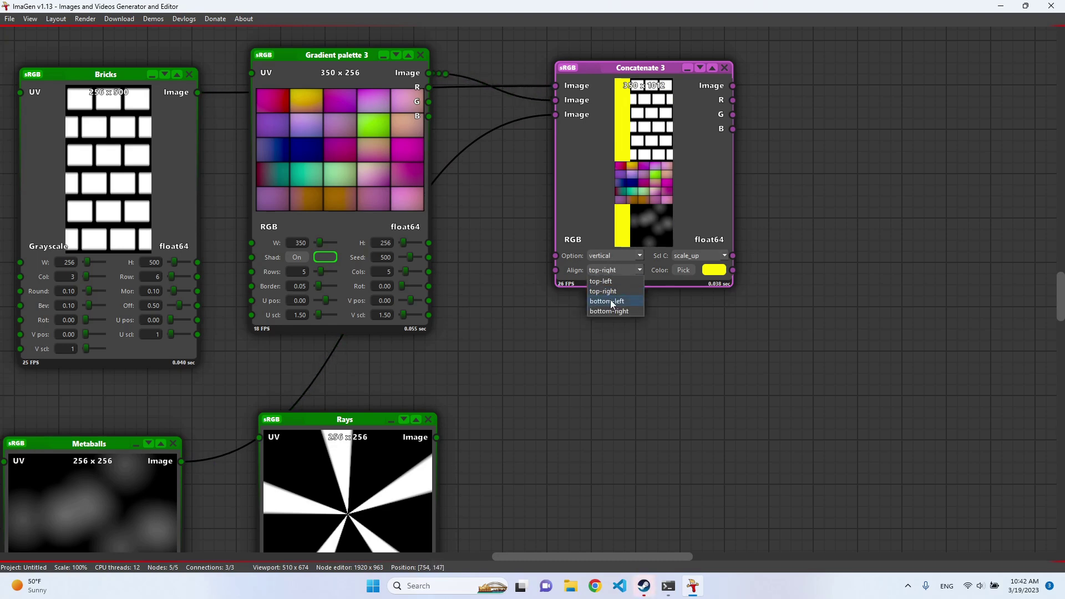
{"action": "left_click", "coordinate": [610, 301]}
{"action": "left_click", "coordinate": [621, 256]}
{"action": "left_click", "coordinate": [605, 276]}
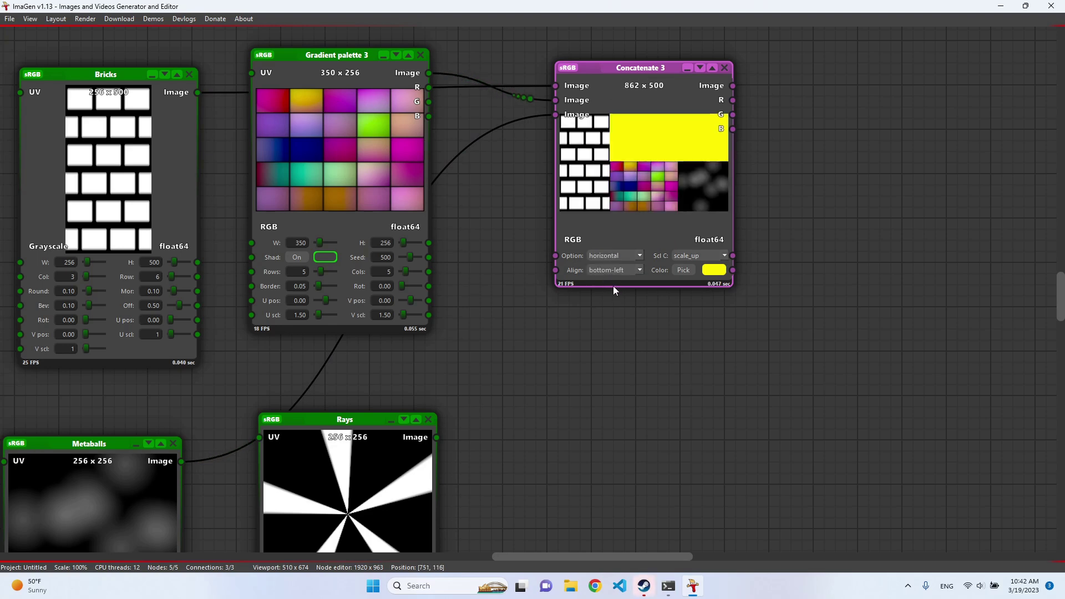
{"action": "left_click", "coordinate": [610, 270]}
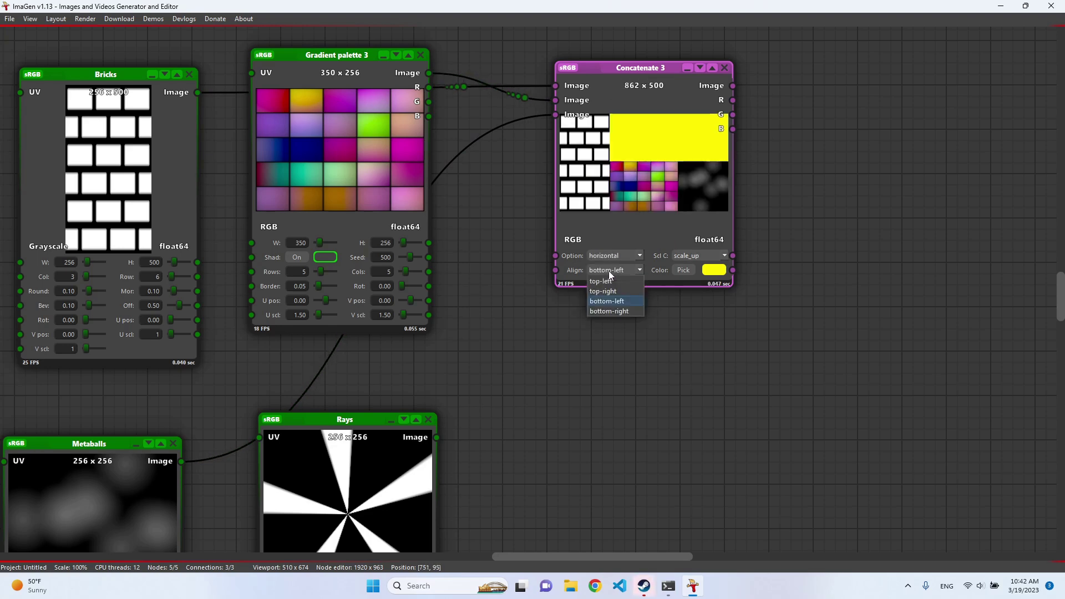
{"action": "left_click", "coordinate": [618, 309]}
Step: Set the Concatenate 3 alignment to top-right and move the node slightly up
{"action": "left_click", "coordinate": [613, 270]}
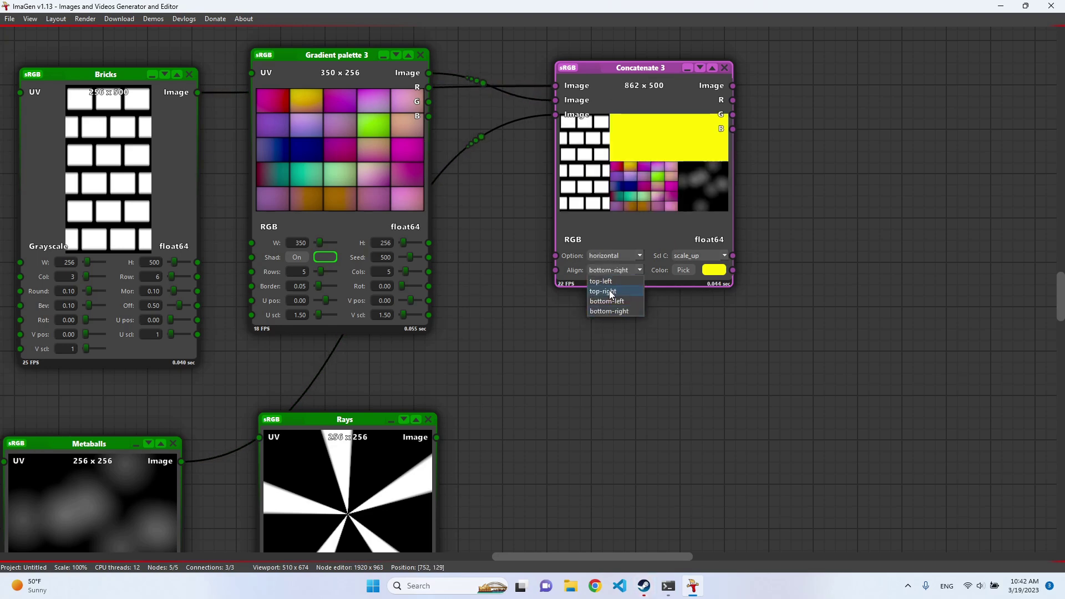
{"action": "left_click", "coordinate": [610, 295]}
{"action": "left_click_drag", "start_coordinate": [647, 67], "coordinate": [640, 48]}
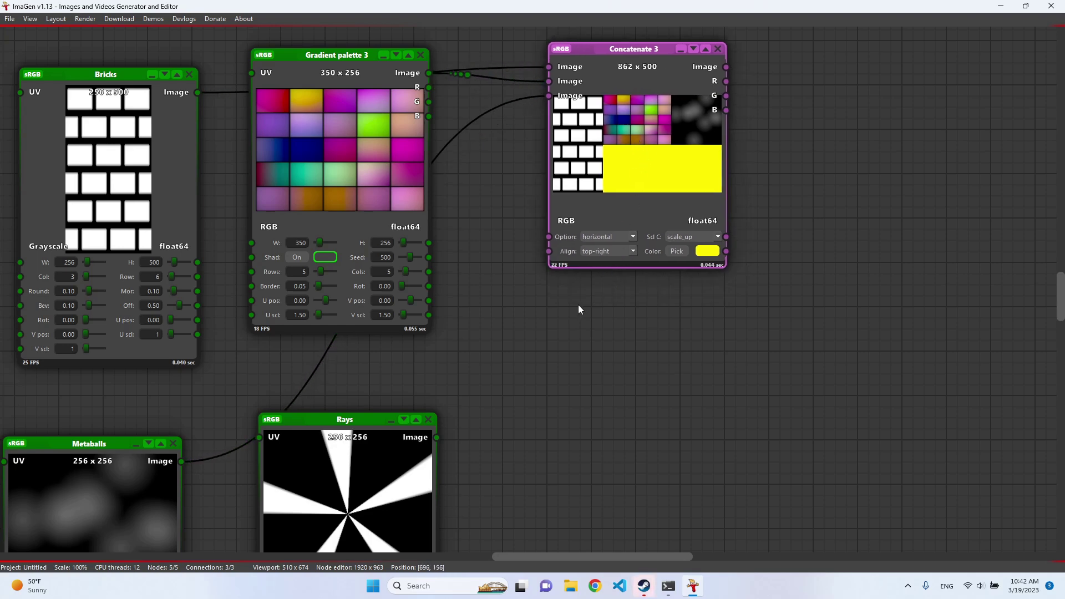
Step: Add a Merge 3 image combiner node and place it below the Concatenate 3 node
{"action": "right_click", "coordinate": [563, 315]}
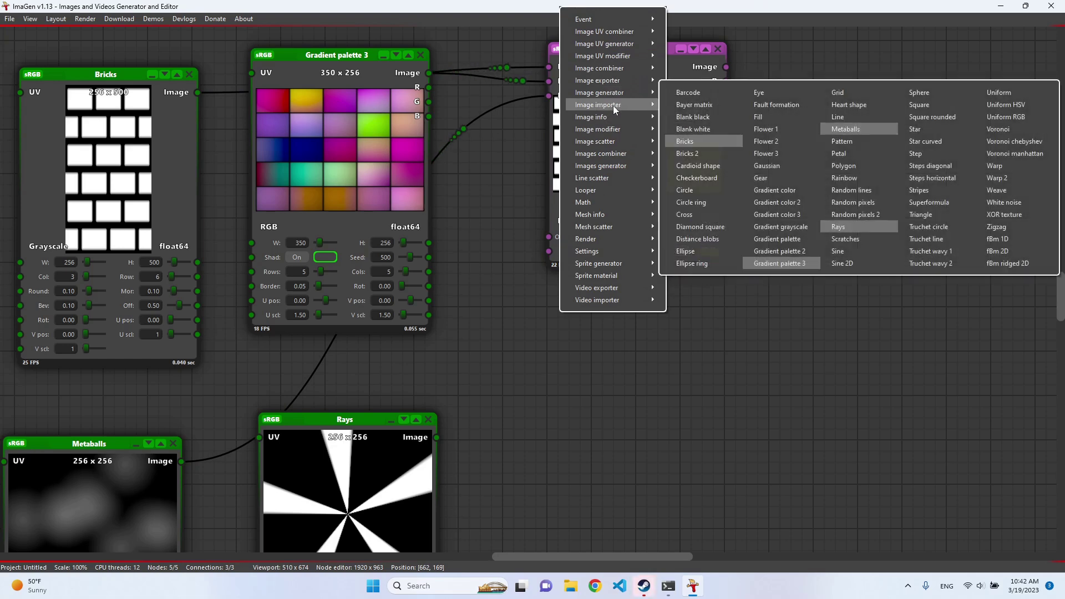
{"action": "mouse_move", "coordinate": [617, 73]}
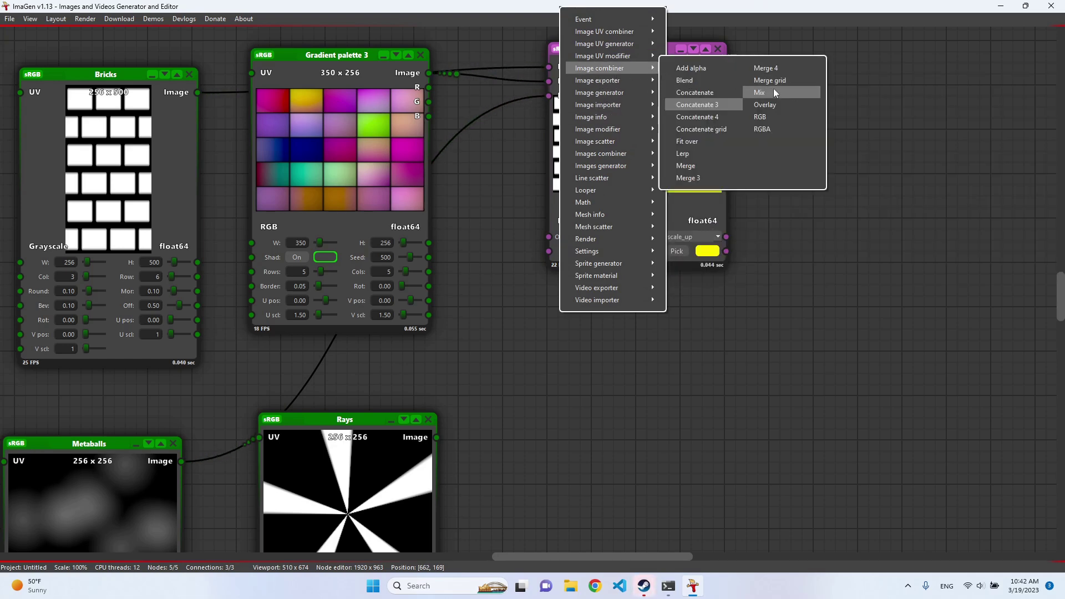
{"action": "left_click", "coordinate": [701, 176]}
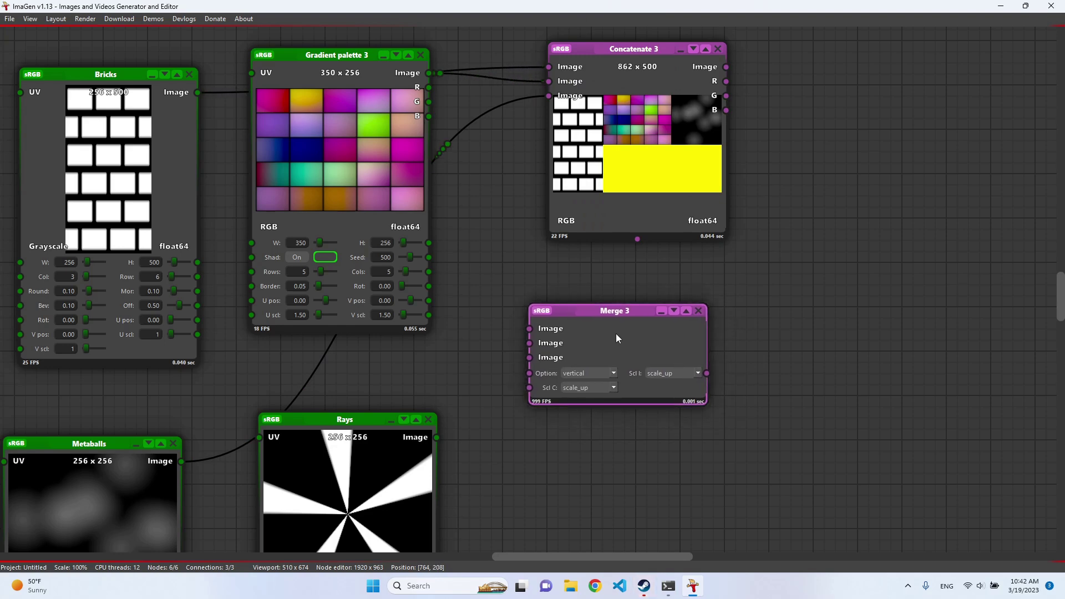
{"action": "left_click", "coordinate": [656, 341]}
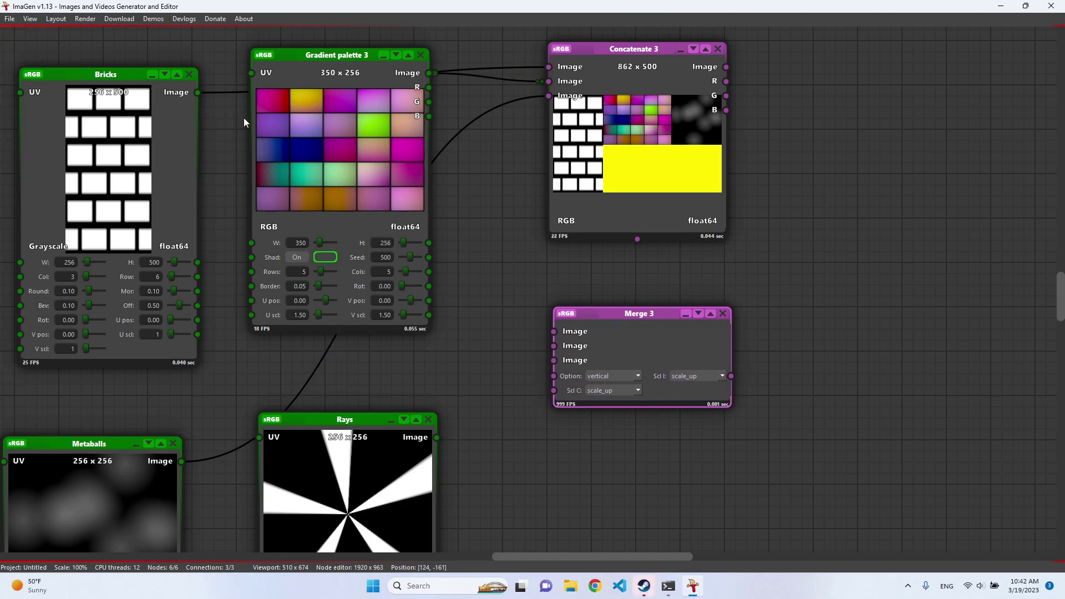
Step: Connect the Bricks, Gradient palette 3 and Metaballs image outputs to the three image inputs of Merge 3
{"action": "left_click_drag", "start_coordinate": [198, 92], "coordinate": [553, 331]}
{"action": "left_click_drag", "start_coordinate": [428, 73], "coordinate": [182, 461]}
{"action": "scroll", "coordinate": [776, 333], "scroll_direction": "down", "scroll_amount": 1}
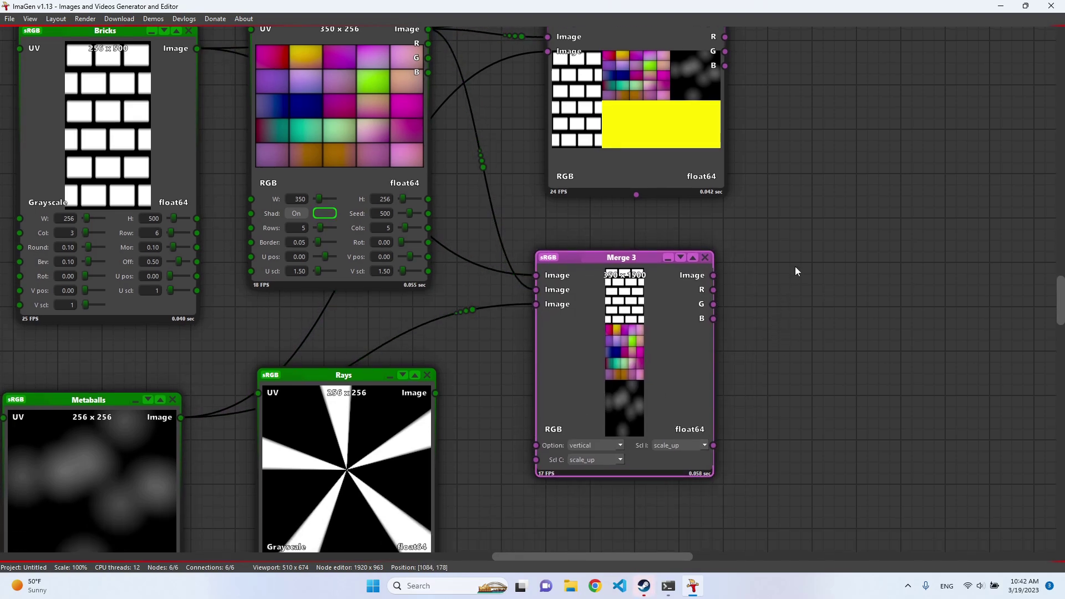
Step: Set the Merge 3 node's Option to horizontal
{"action": "scroll", "coordinate": [792, 272], "scroll_direction": "up", "scroll_amount": 1}
{"action": "left_click", "coordinate": [584, 464]}
{"action": "left_click", "coordinate": [584, 482]}
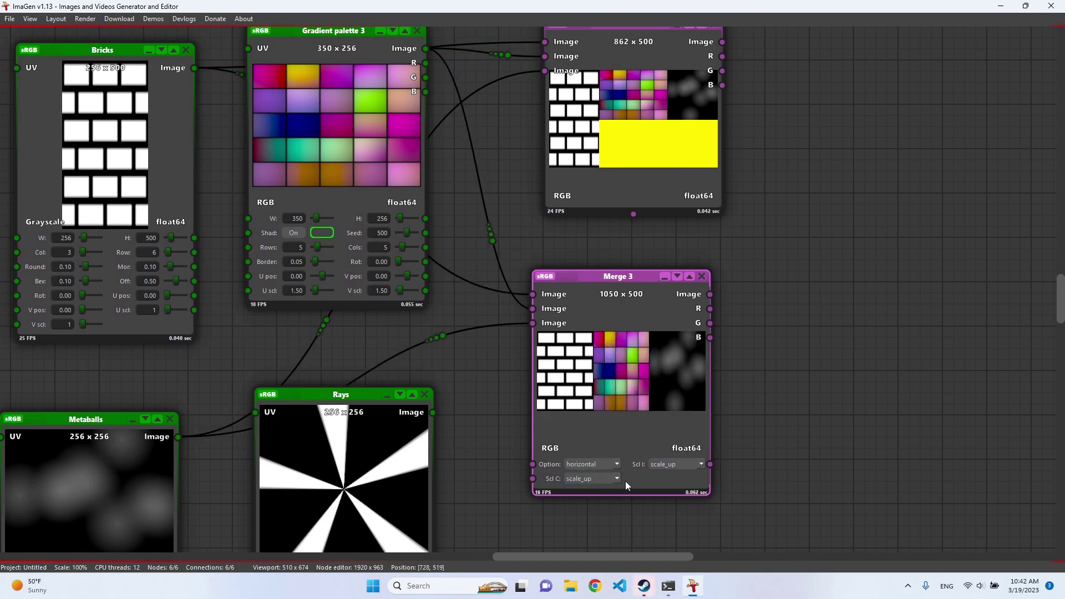
Step: Set the Merge 3 node's Scl I option to scale_down
{"action": "left_click", "coordinate": [655, 467]}
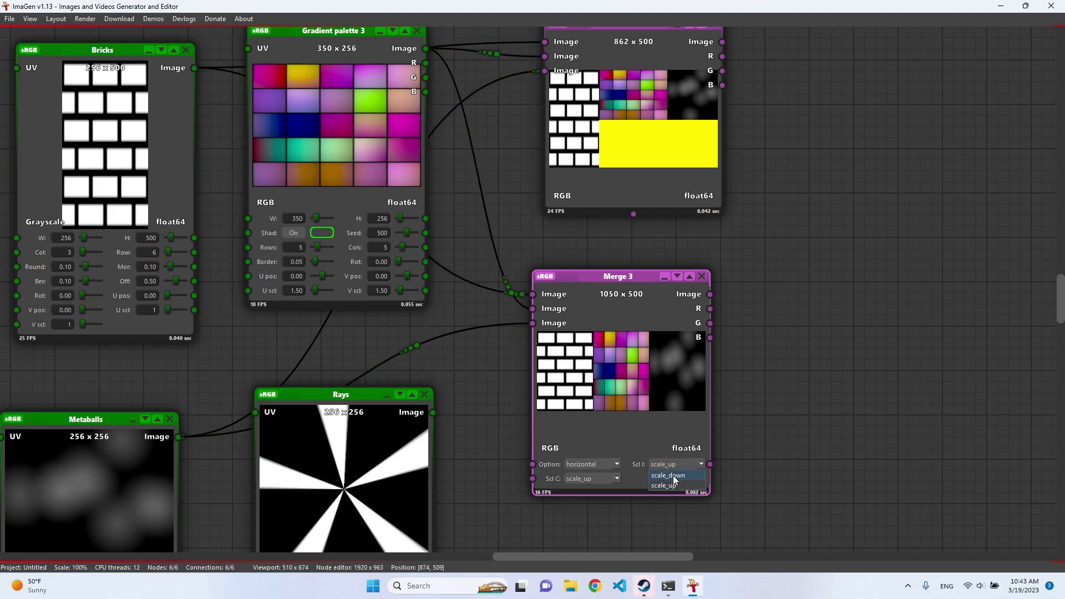
{"action": "left_click", "coordinate": [667, 485]}
{"action": "left_click", "coordinate": [669, 465]}
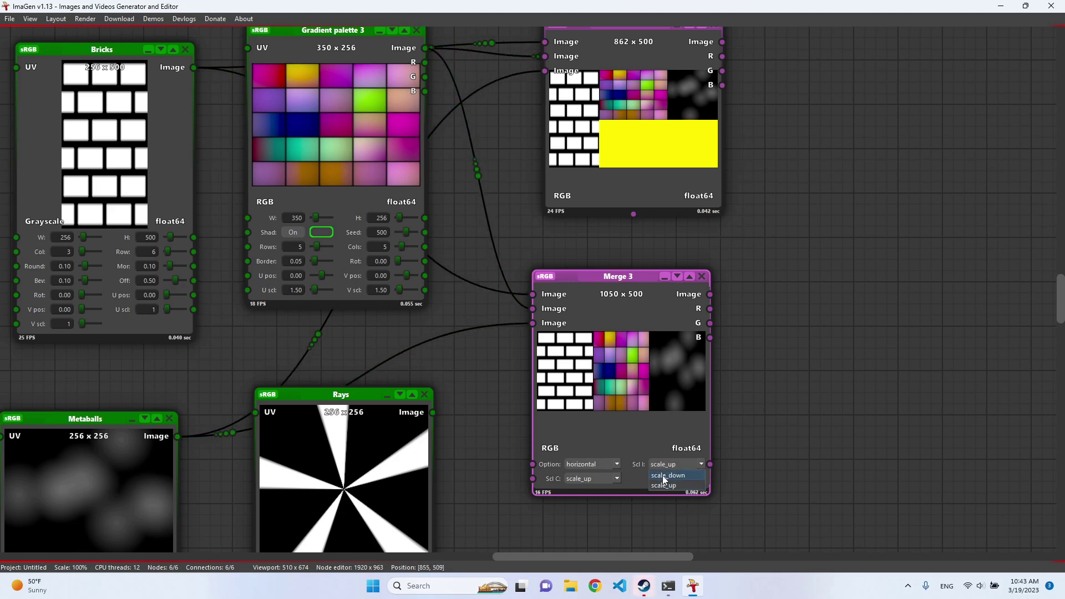
{"action": "left_click", "coordinate": [662, 474]}
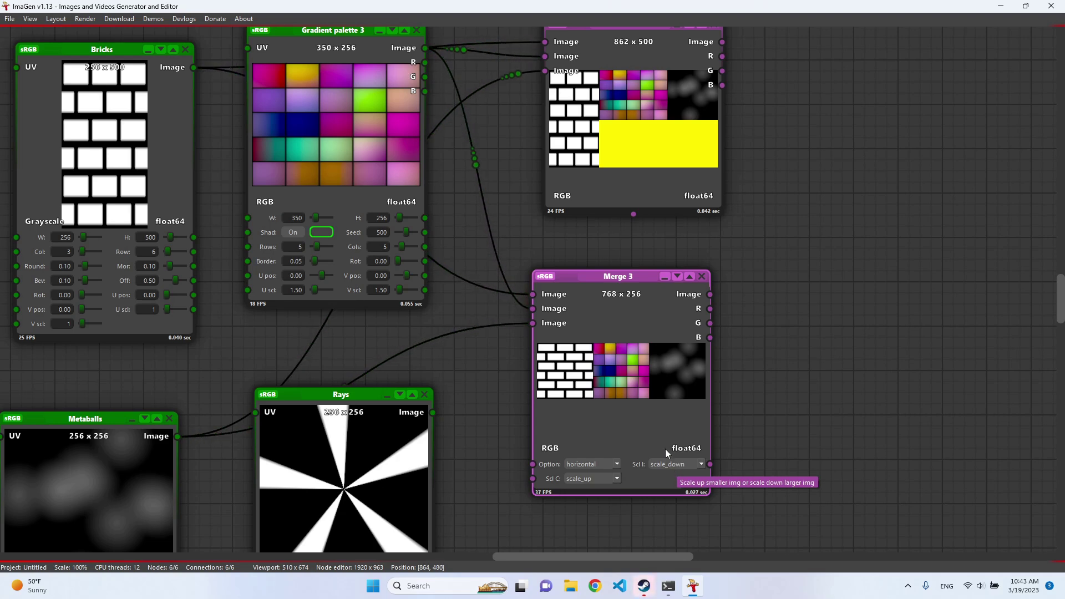
Step: Delete the Merge 3 and Concatenate 3 nodes from the graph
{"action": "left_click_drag", "start_coordinate": [651, 385], "coordinate": [654, 366]}
{"action": "scroll", "coordinate": [715, 286], "scroll_direction": "up", "scroll_amount": 1}
{"action": "left_click", "coordinate": [701, 273]}
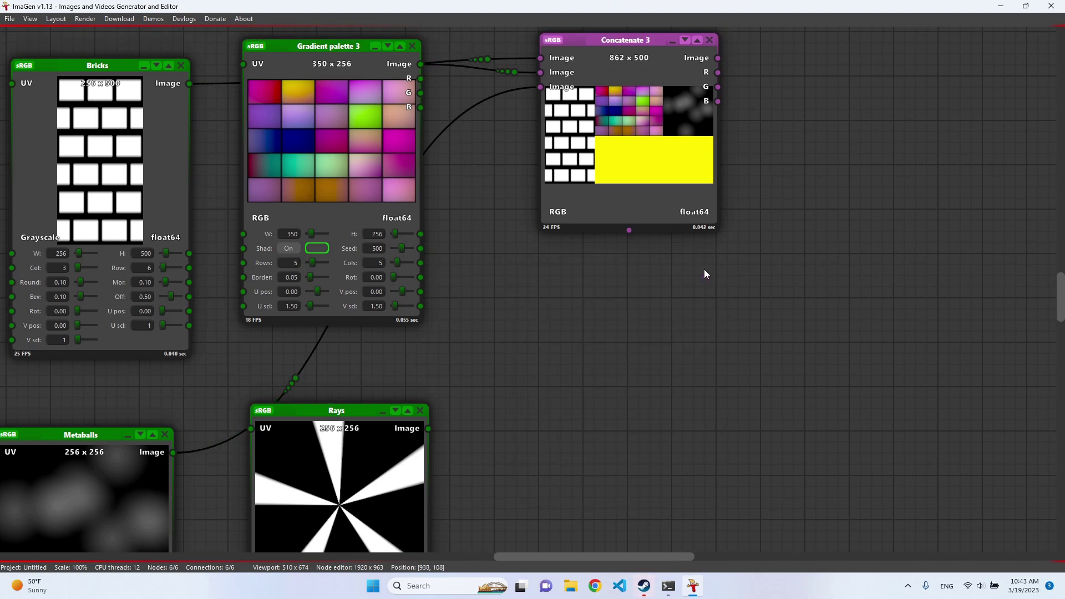
{"action": "left_click", "coordinate": [710, 40]}
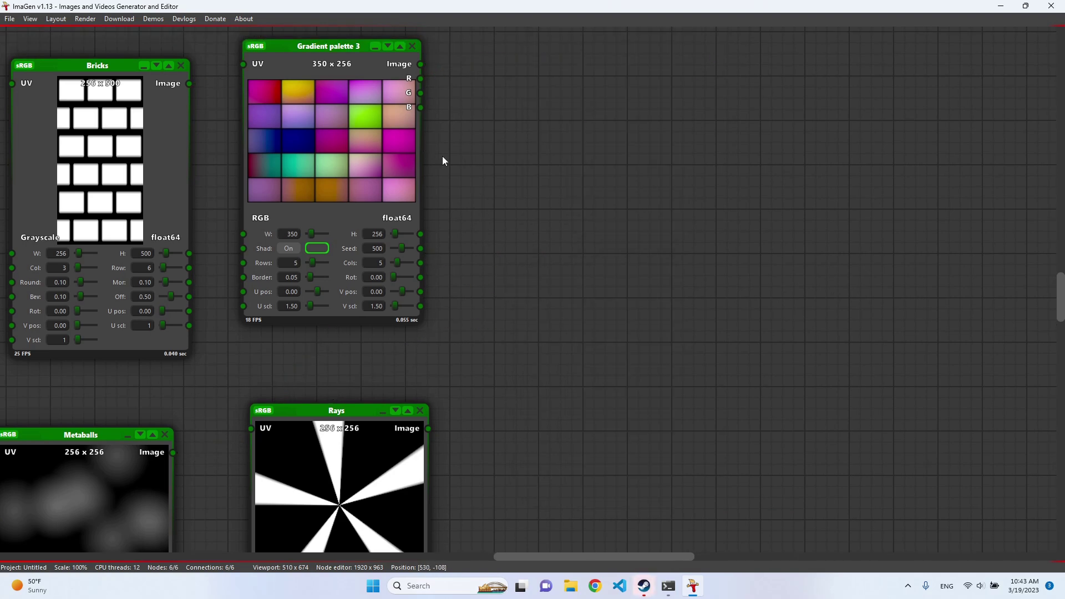
Step: Add a Concatenate grid image combiner node in the empty area beside Gradient palette 3
{"action": "right_click", "coordinate": [552, 111]}
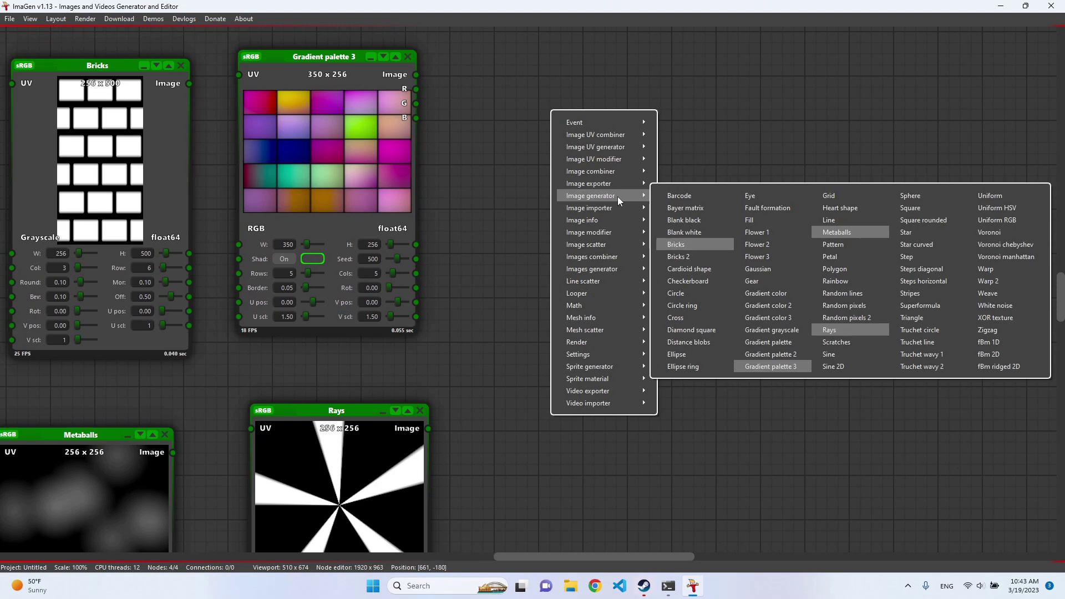
{"action": "mouse_move", "coordinate": [605, 172]}
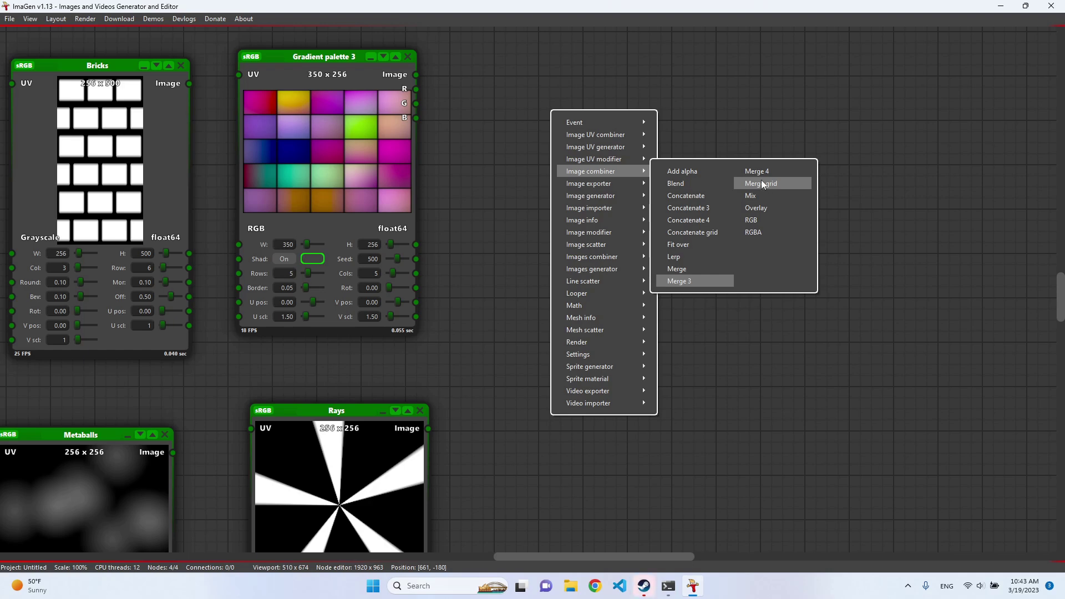
{"action": "left_click", "coordinate": [707, 237]}
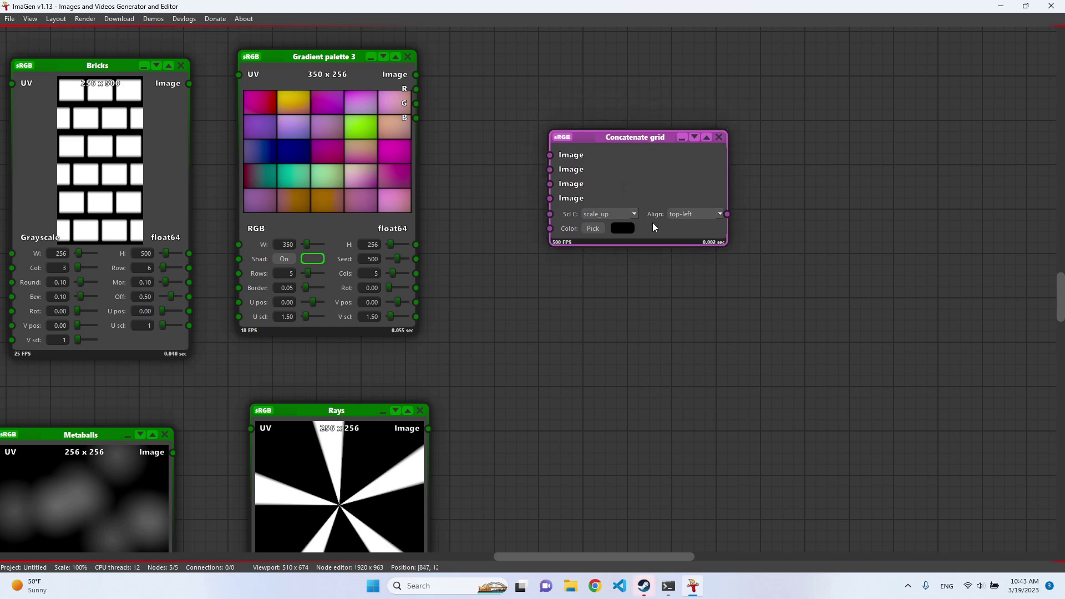
Step: Connect the Bricks, Gradient palette 3, Metaballs and Rays image outputs, in that order, to the four image inputs of Concatenate grid
{"action": "left_click_drag", "start_coordinate": [189, 84], "coordinate": [416, 75]}
{"action": "left_click_drag", "start_coordinate": [550, 184], "coordinate": [173, 452]}
{"action": "left_click_drag", "start_coordinate": [428, 428], "coordinate": [549, 198]}
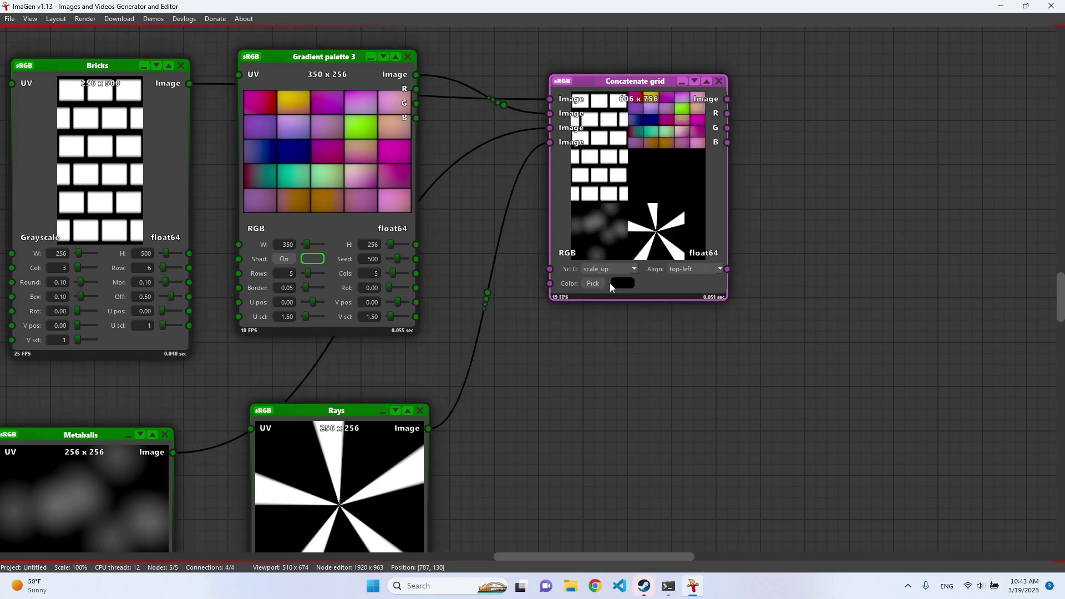
Step: Set the Concatenate grid node's fill color to bright green and its alignment to center
{"action": "left_click", "coordinate": [617, 285]}
{"action": "left_click", "coordinate": [480, 198]}
{"action": "left_click", "coordinate": [496, 198]}
{"action": "left_click", "coordinate": [605, 389]}
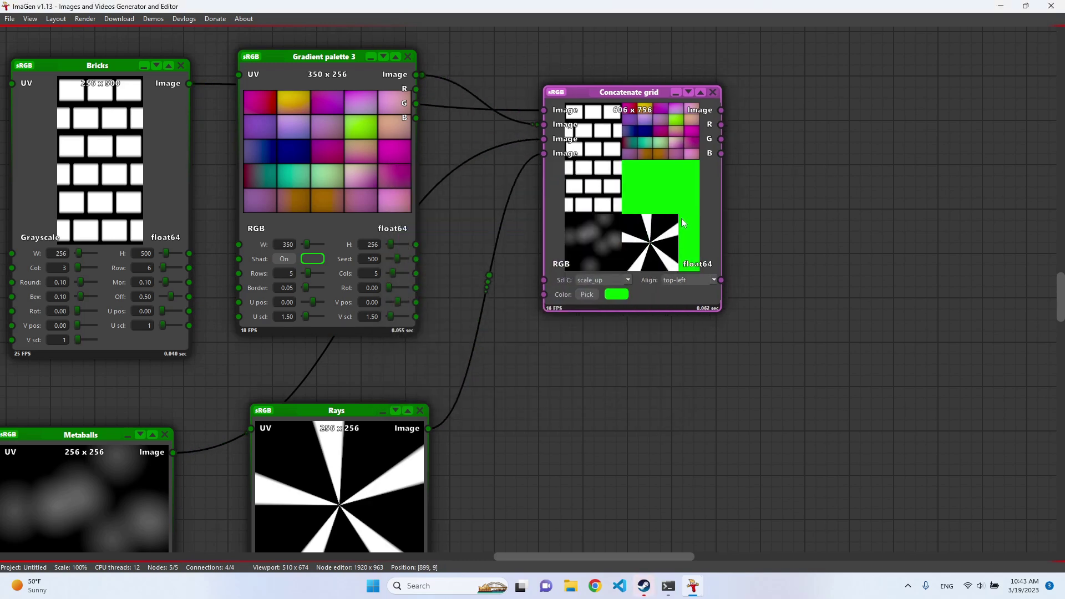
{"action": "left_click", "coordinate": [686, 286]}
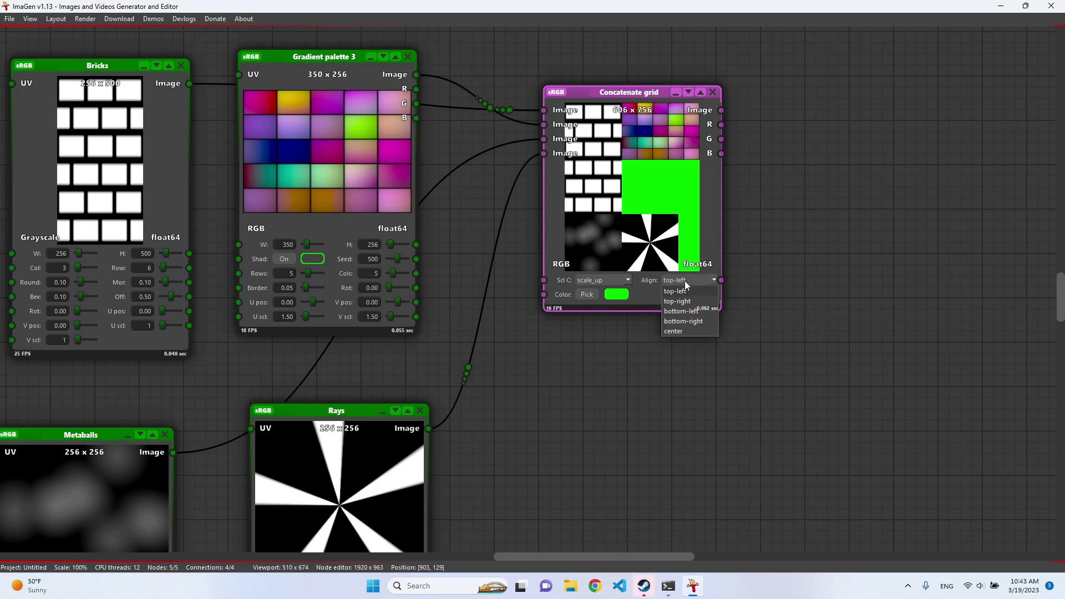
{"action": "left_click", "coordinate": [683, 332]}
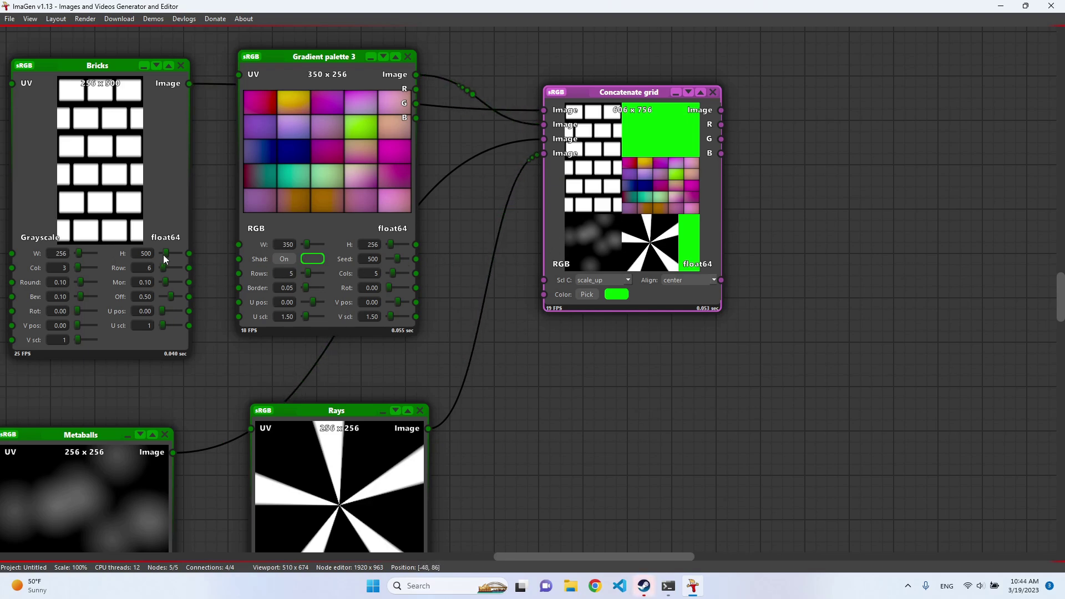
Step: Set the Bricks node's width to 735 and look over the Concatenate grid's Scl C options
{"action": "scroll", "coordinate": [79, 254], "scroll_direction": "up", "scroll_amount": 5}
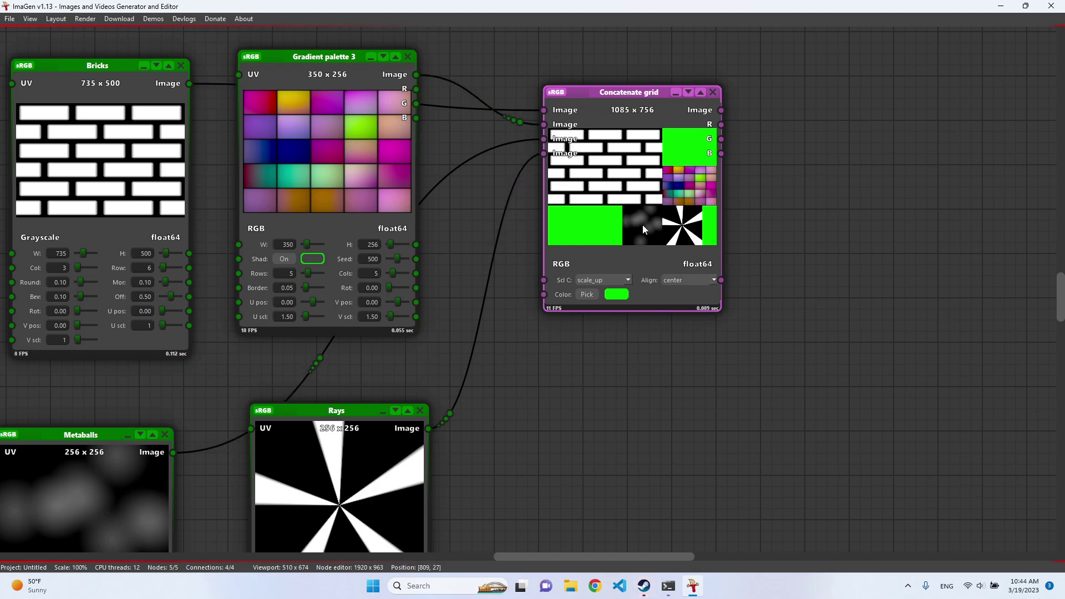
{"action": "left_click", "coordinate": [598, 278]}
{"action": "left_click", "coordinate": [599, 294]}
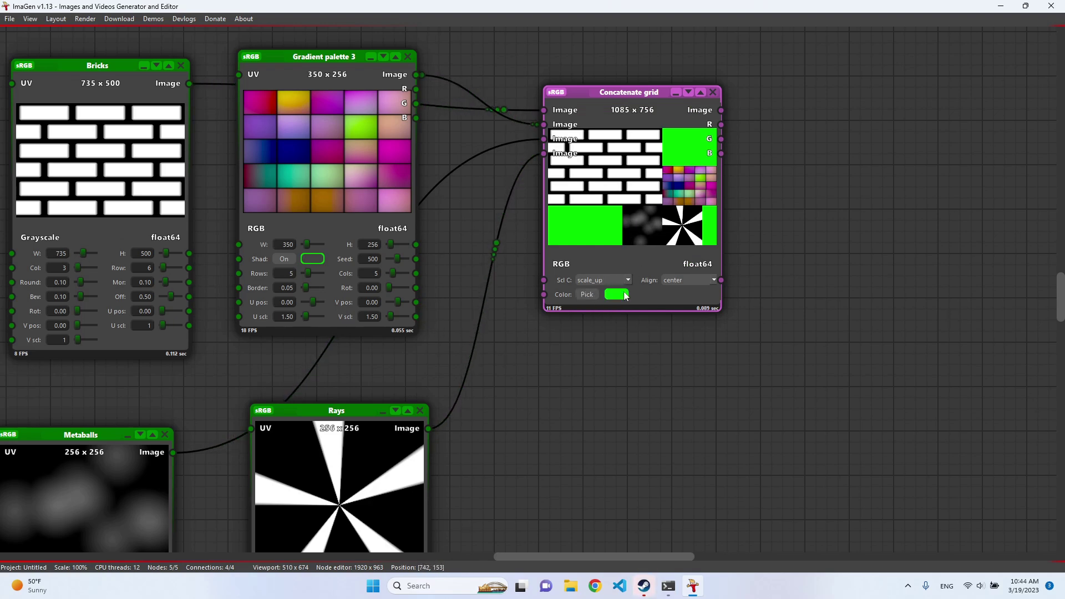
Step: Switch the Concatenate grid alignment through top-left, top-right and bottom-left, finishing on bottom-right
{"action": "left_click", "coordinate": [681, 280]}
{"action": "left_click", "coordinate": [678, 290]}
{"action": "left_click", "coordinate": [680, 283]}
{"action": "left_click", "coordinate": [682, 300]}
{"action": "left_click", "coordinate": [680, 282]}
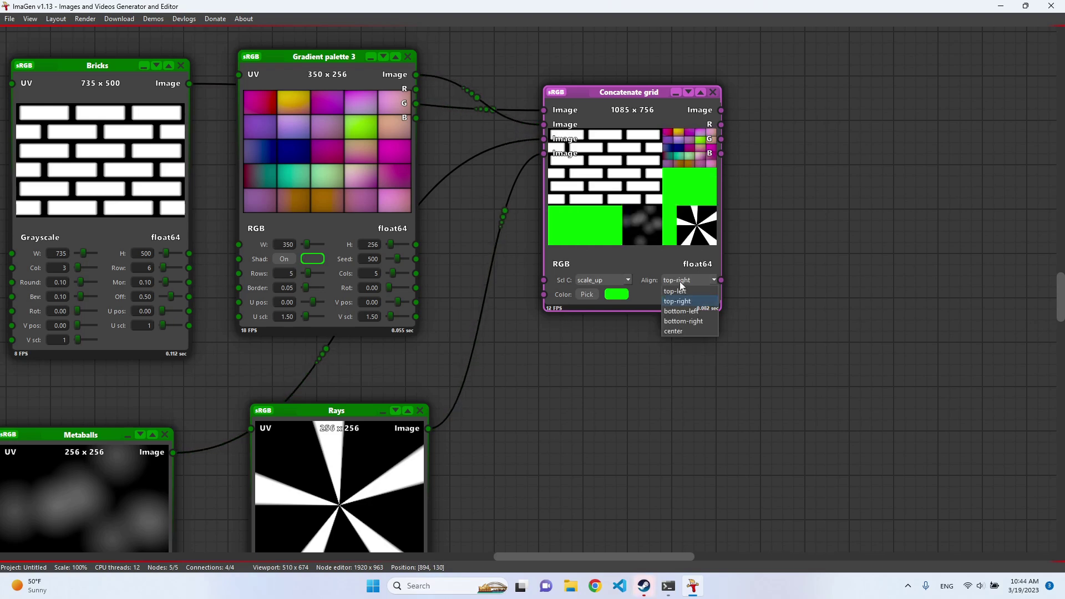
{"action": "left_click", "coordinate": [686, 312]}
{"action": "left_click", "coordinate": [677, 280]}
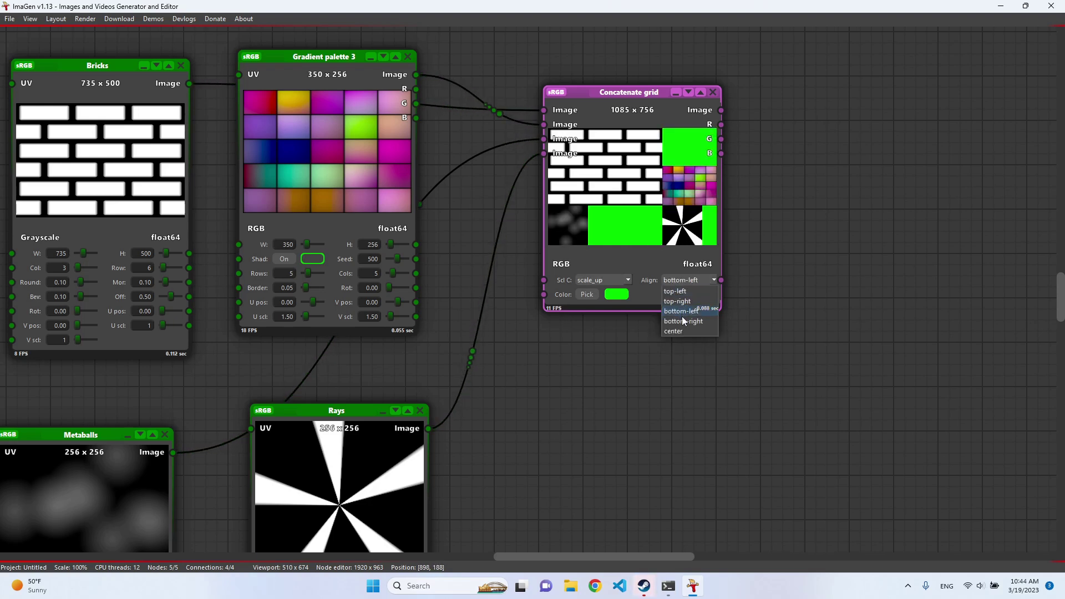
{"action": "left_click", "coordinate": [683, 321]}
Step: Move the Concatenate grid node lower and closer to the Gradient palette 3 and Rays nodes
{"action": "left_click_drag", "start_coordinate": [650, 238], "coordinate": [643, 350]}
{"action": "left_click_drag", "start_coordinate": [784, 152], "coordinate": [711, 158]}
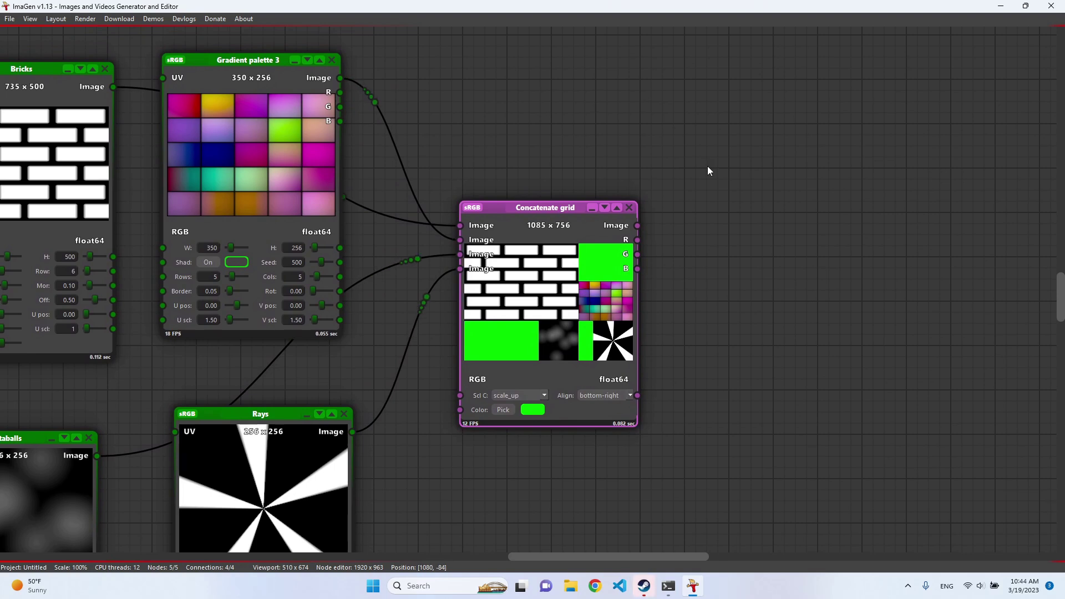
{"action": "left_click_drag", "start_coordinate": [592, 267], "coordinate": [564, 244]}
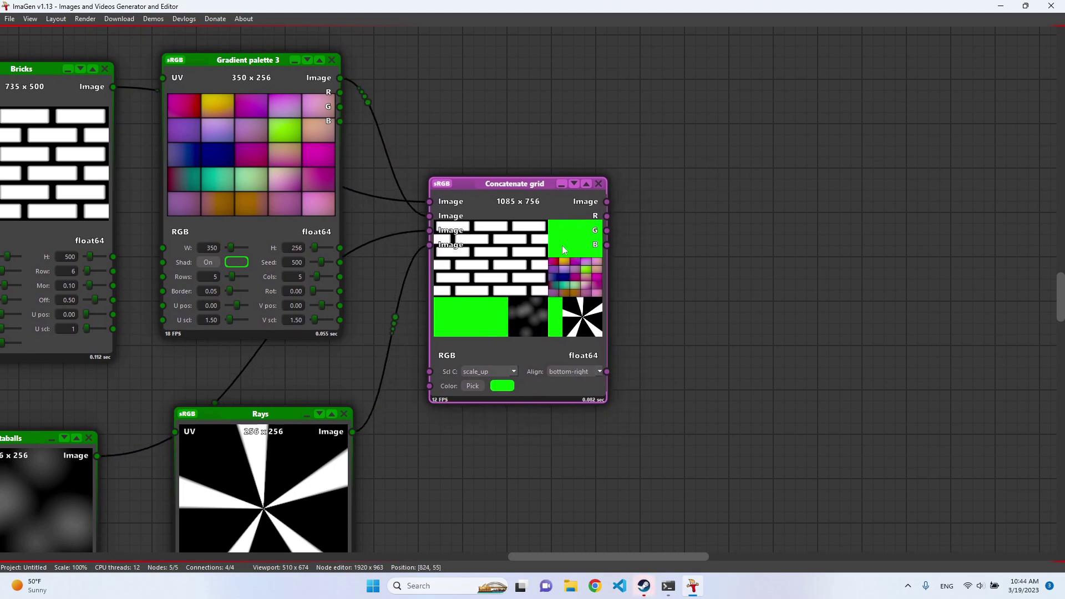
Step: Open the Images combiner category of addable nodes for the empty area beside Concatenate grid
{"action": "right_click", "coordinate": [724, 122]}
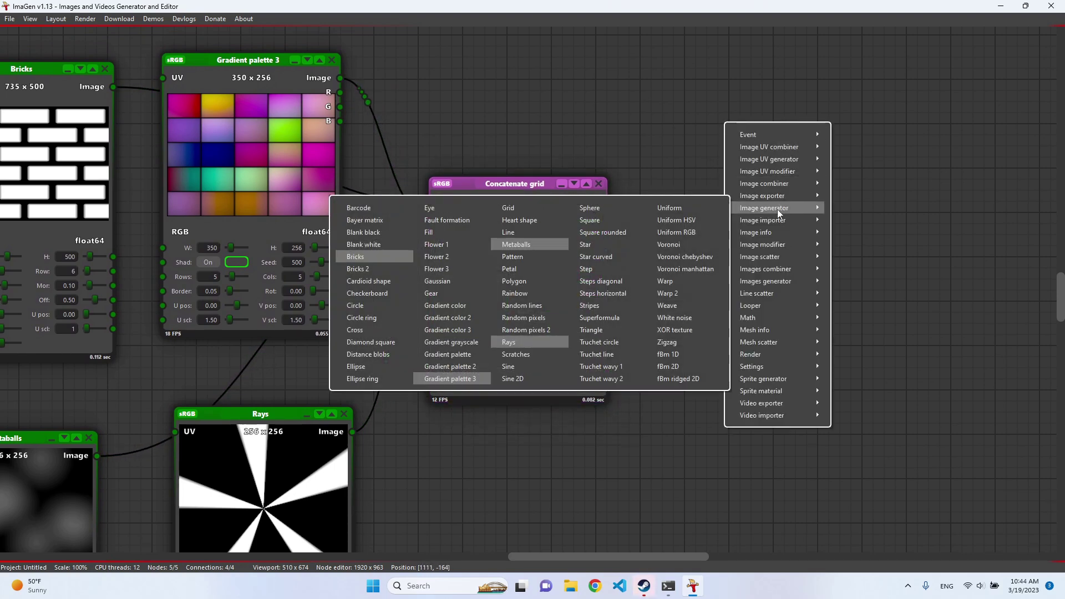
{"action": "mouse_move", "coordinate": [780, 185]}
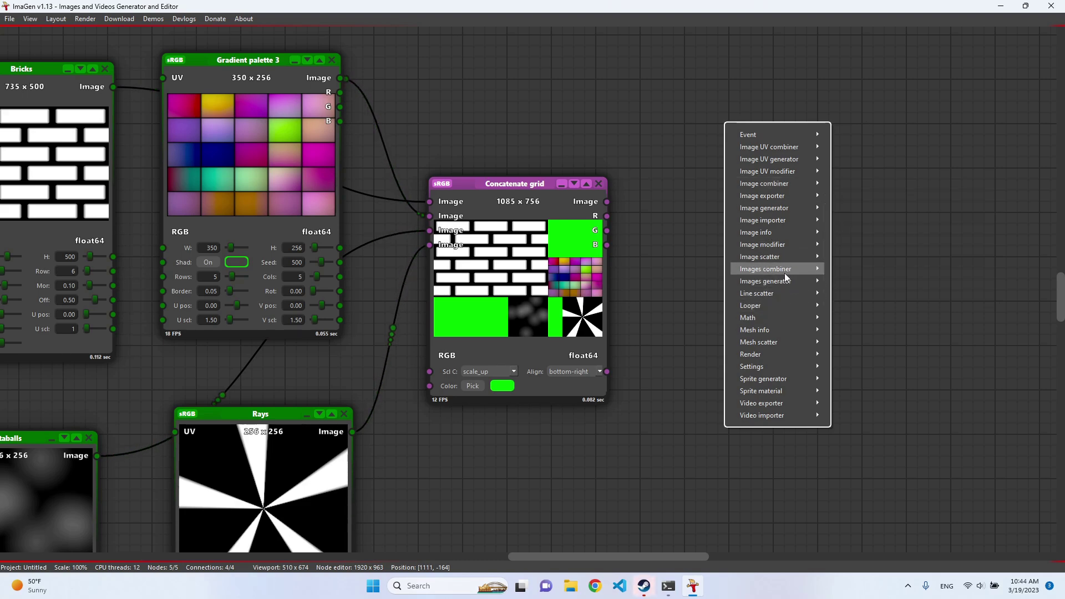
{"action": "mouse_move", "coordinate": [756, 272]}
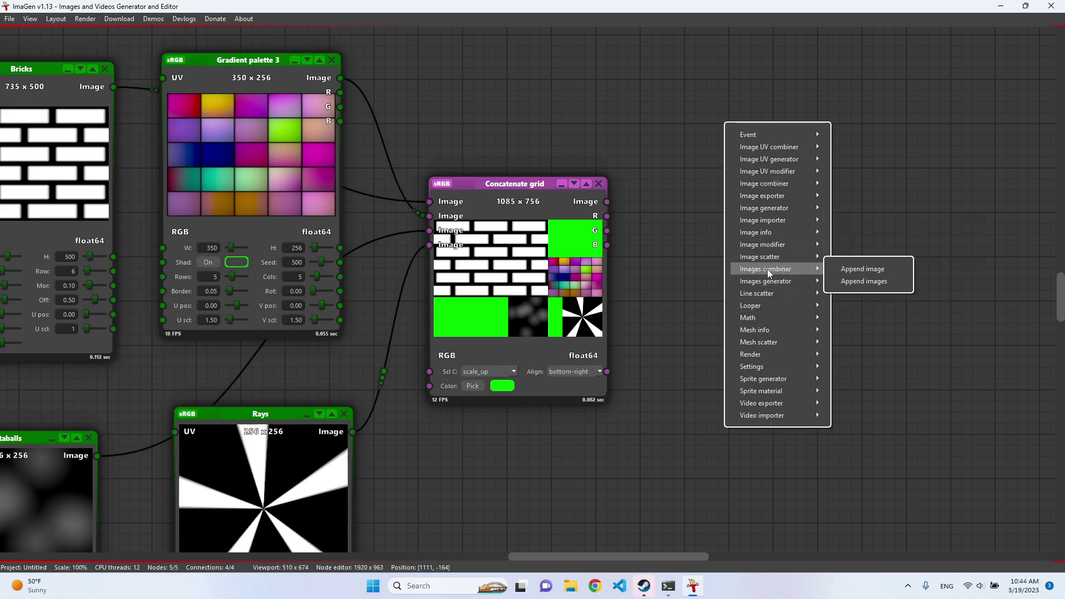